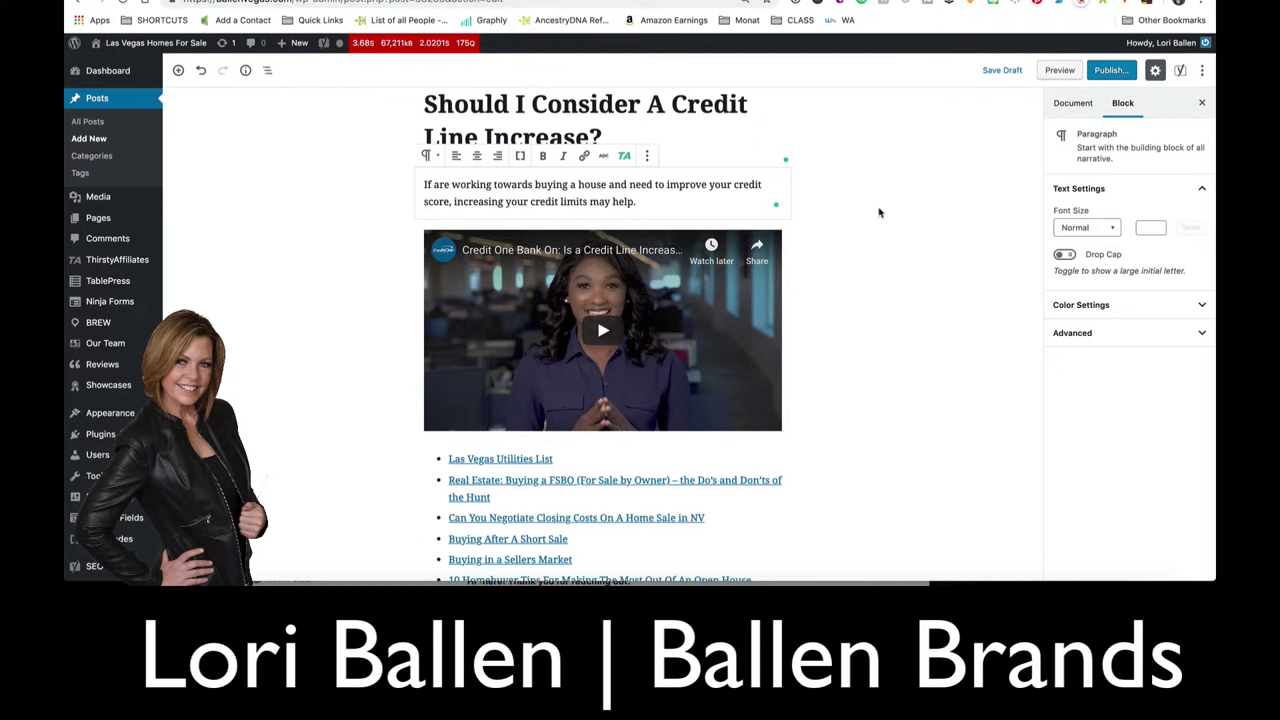
scroll(879, 212, "down", 1)
scroll(879, 212, "down", 2)
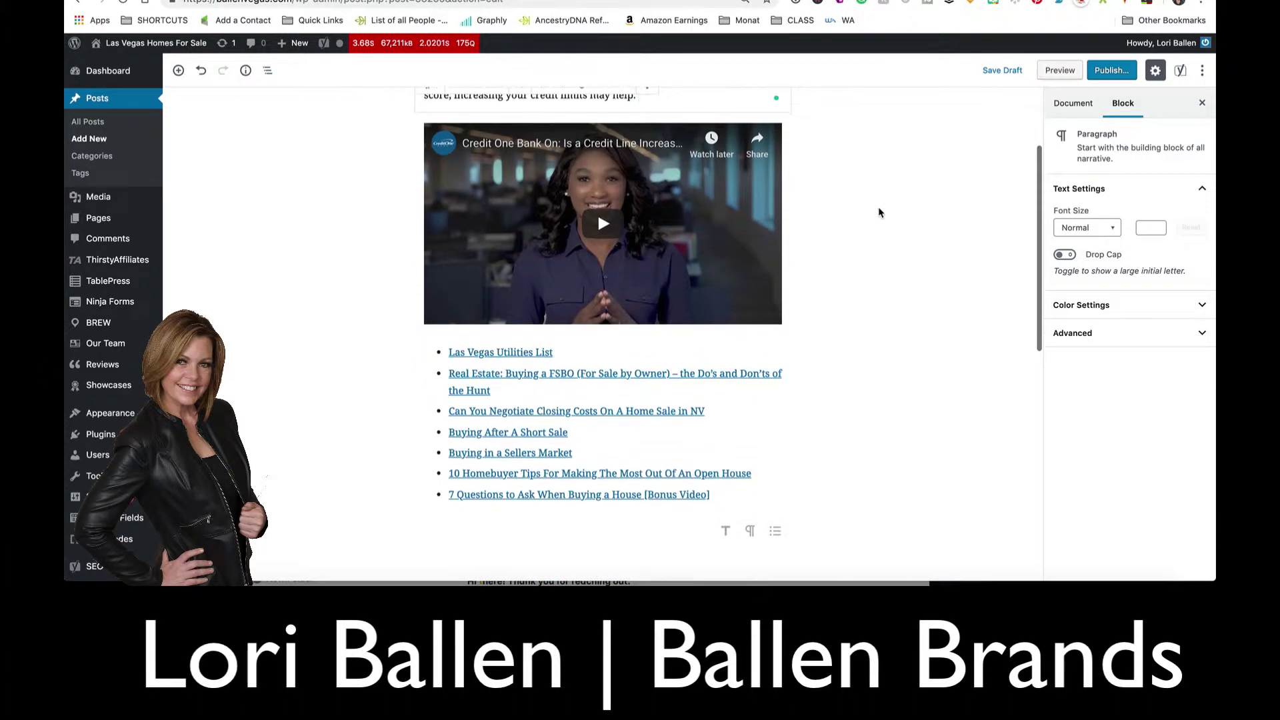
scroll(878, 212, "down", 2)
scroll(879, 212, "down", 4)
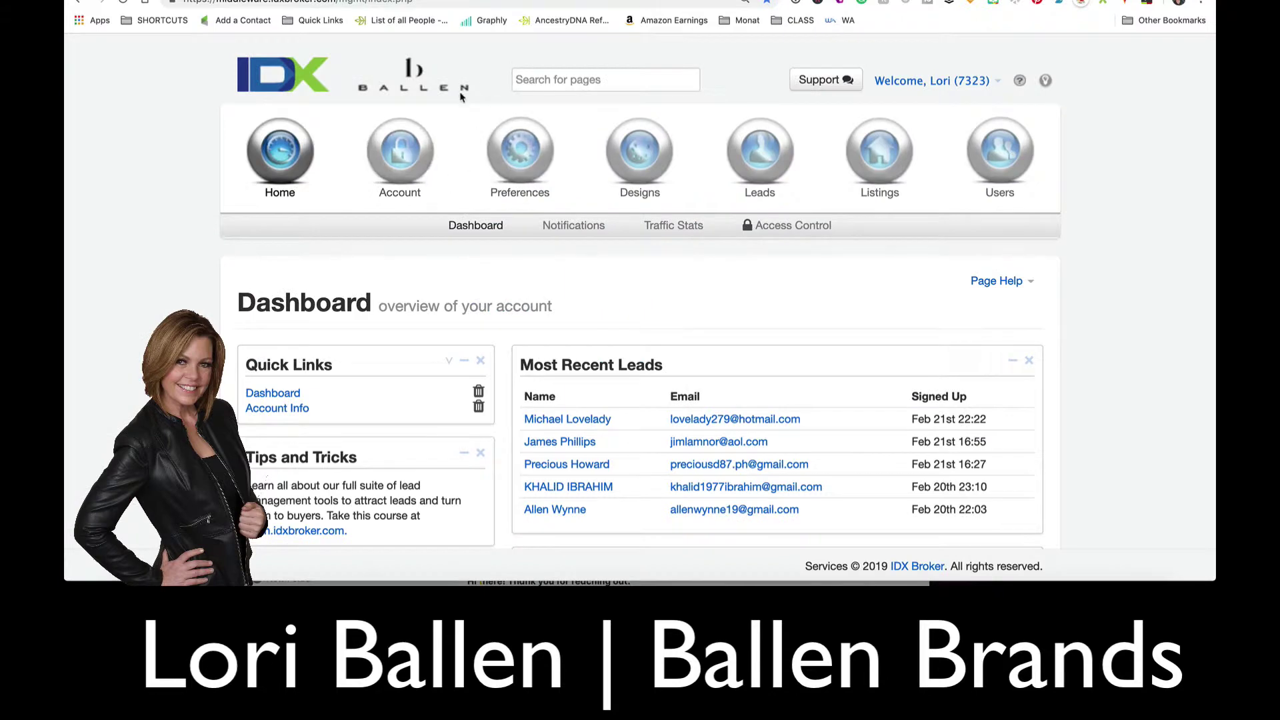
scroll(578, 228, "down", 2)
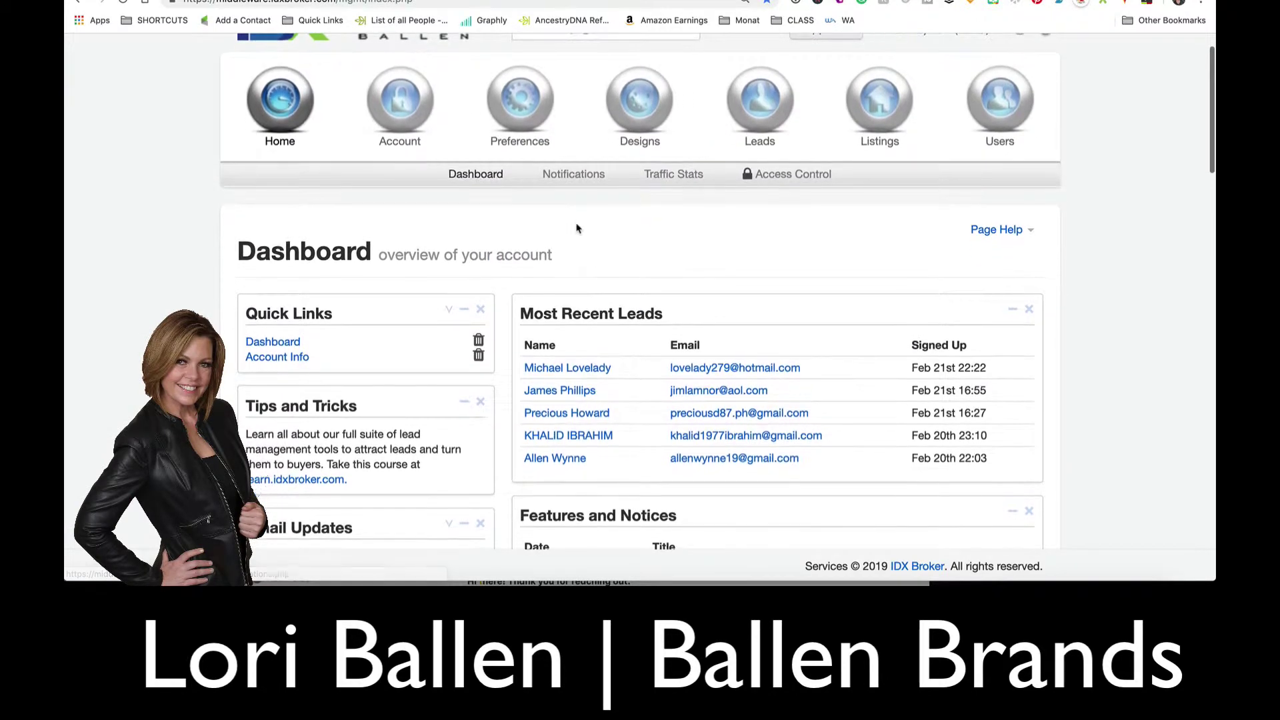
scroll(691, 266, "down", 1)
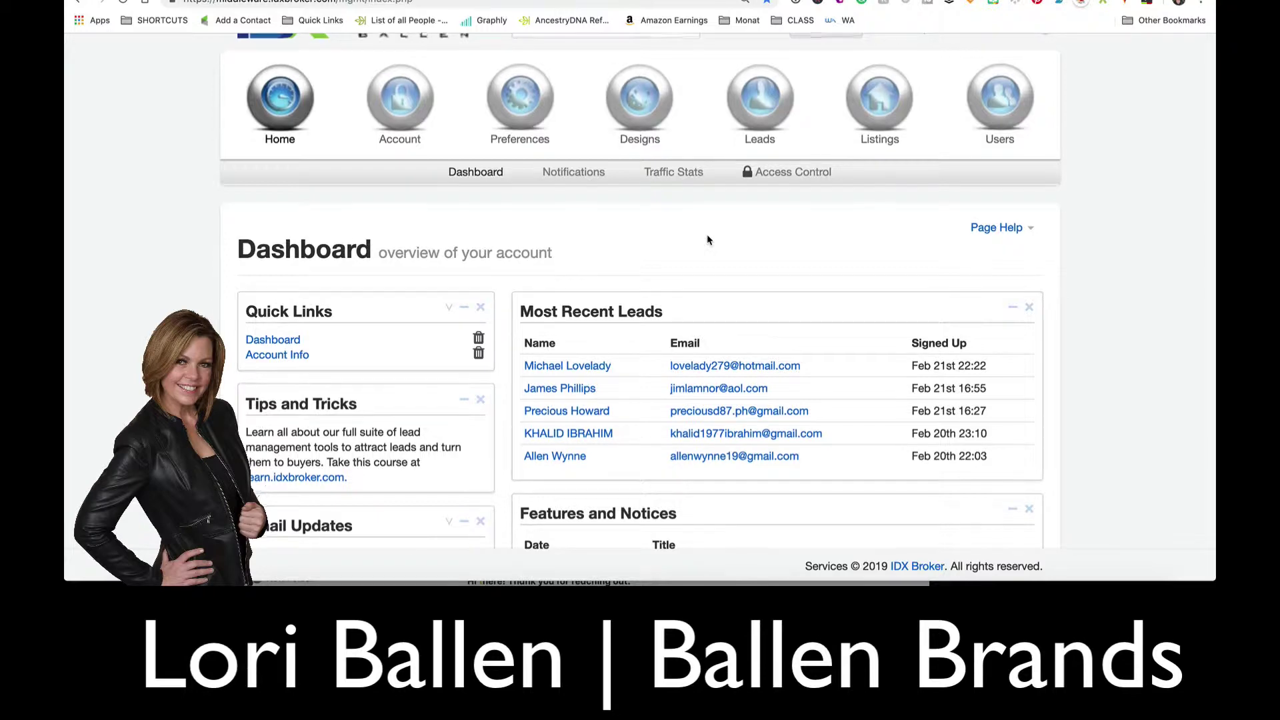
scroll(708, 240, "down", 2)
scroll(708, 240, "down", 2)
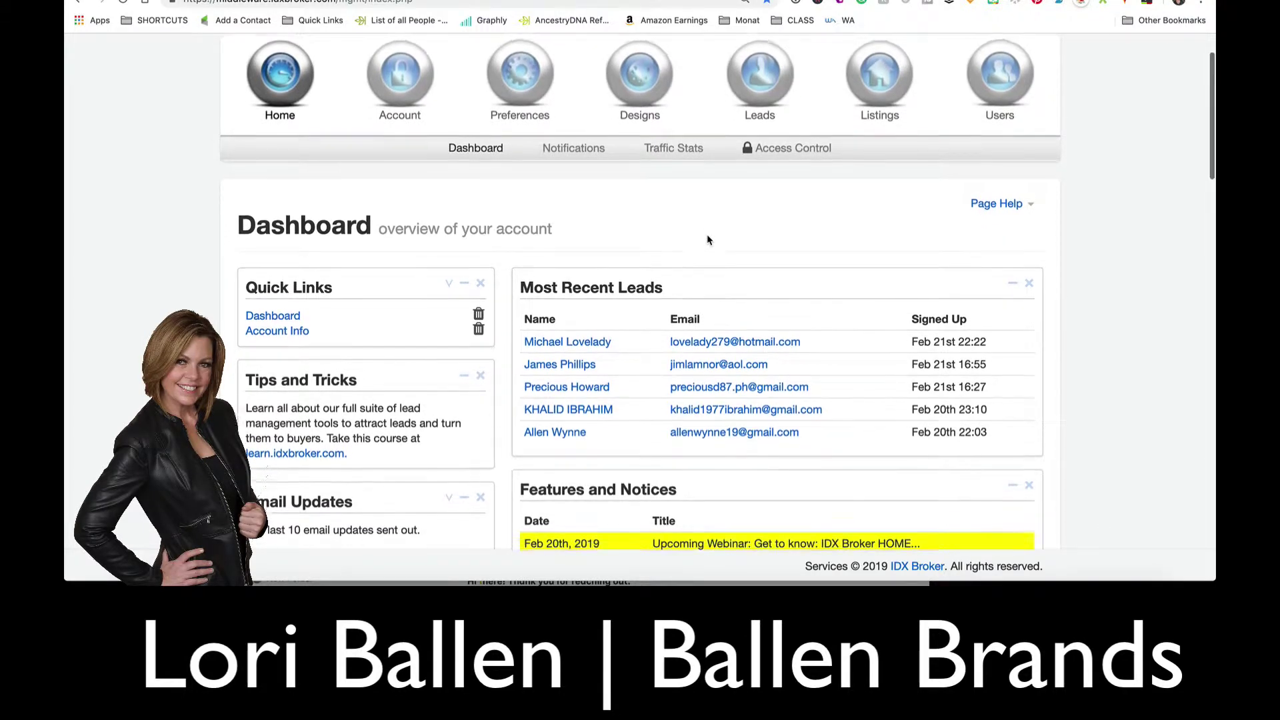
scroll(708, 240, "down", 2)
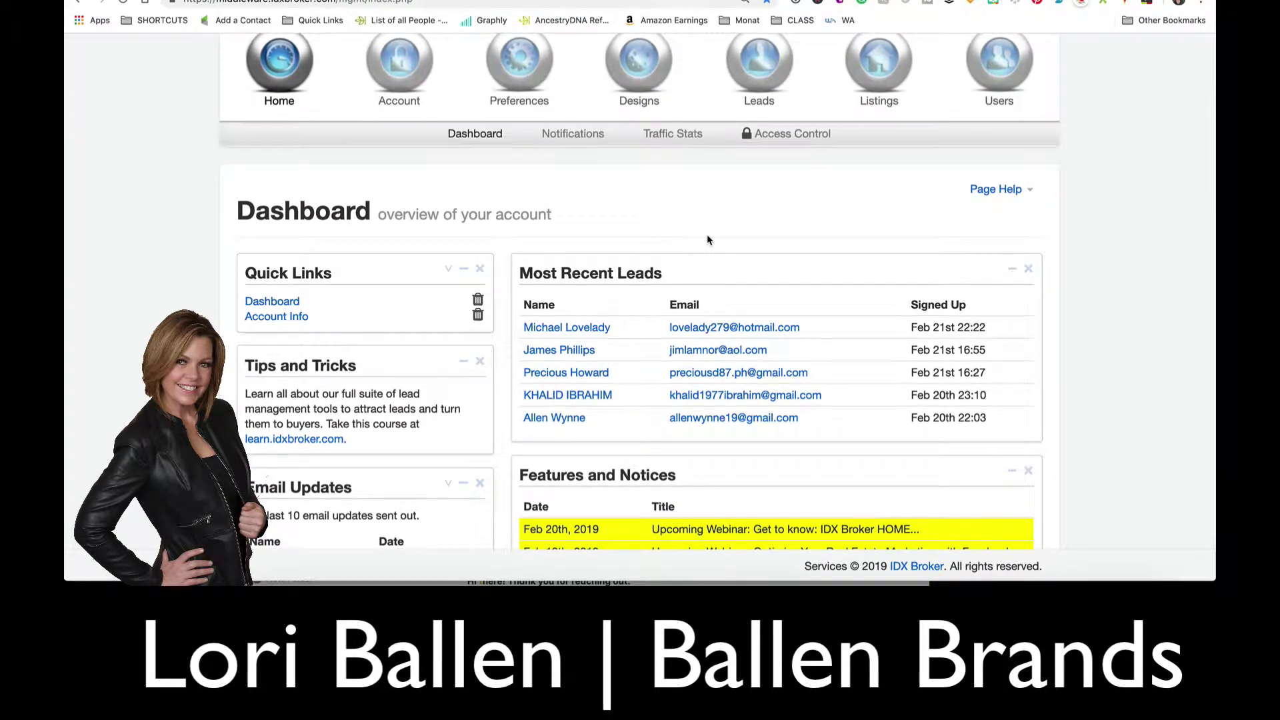
scroll(708, 240, "up", 3)
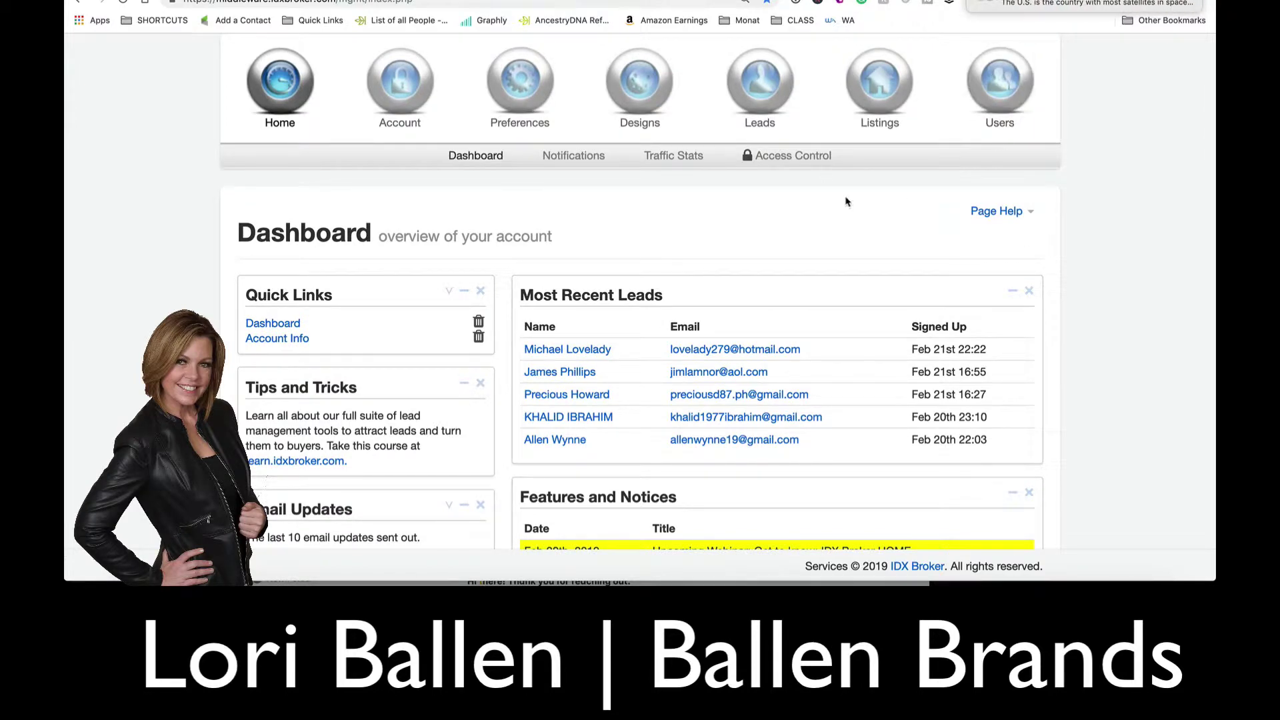
scroll(833, 201, "down", 3)
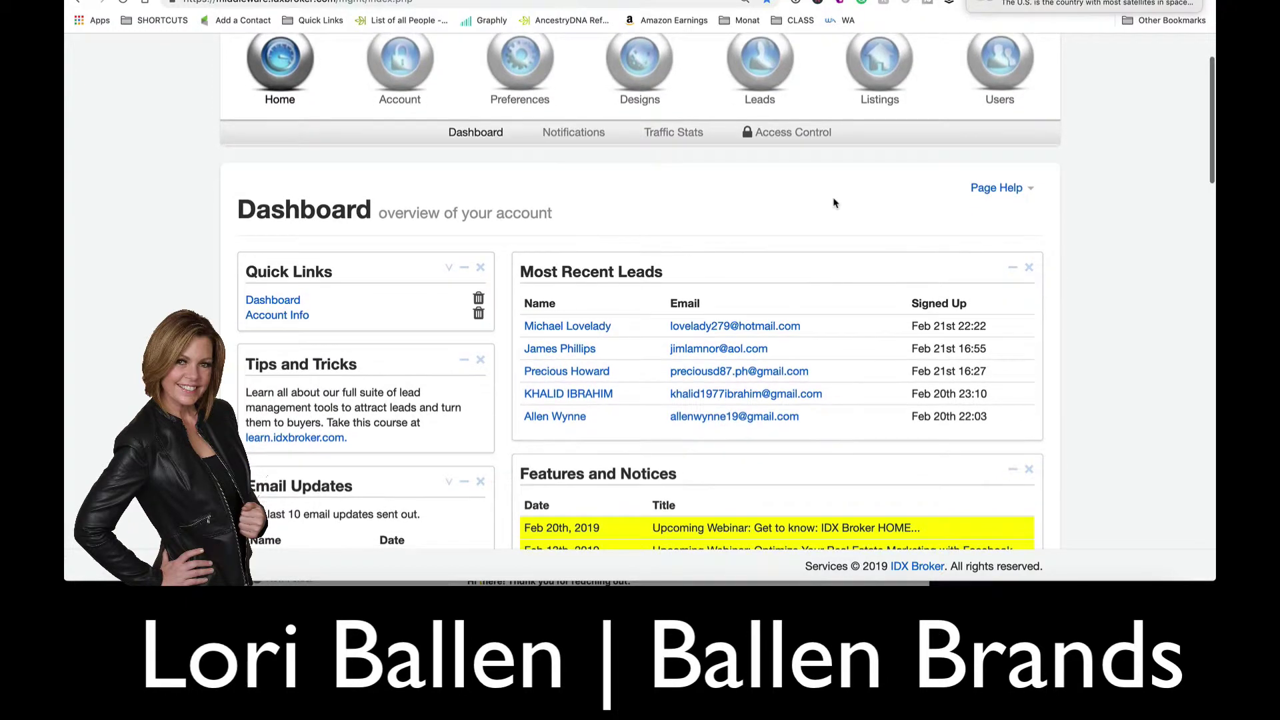
scroll(834, 203, "down", 3)
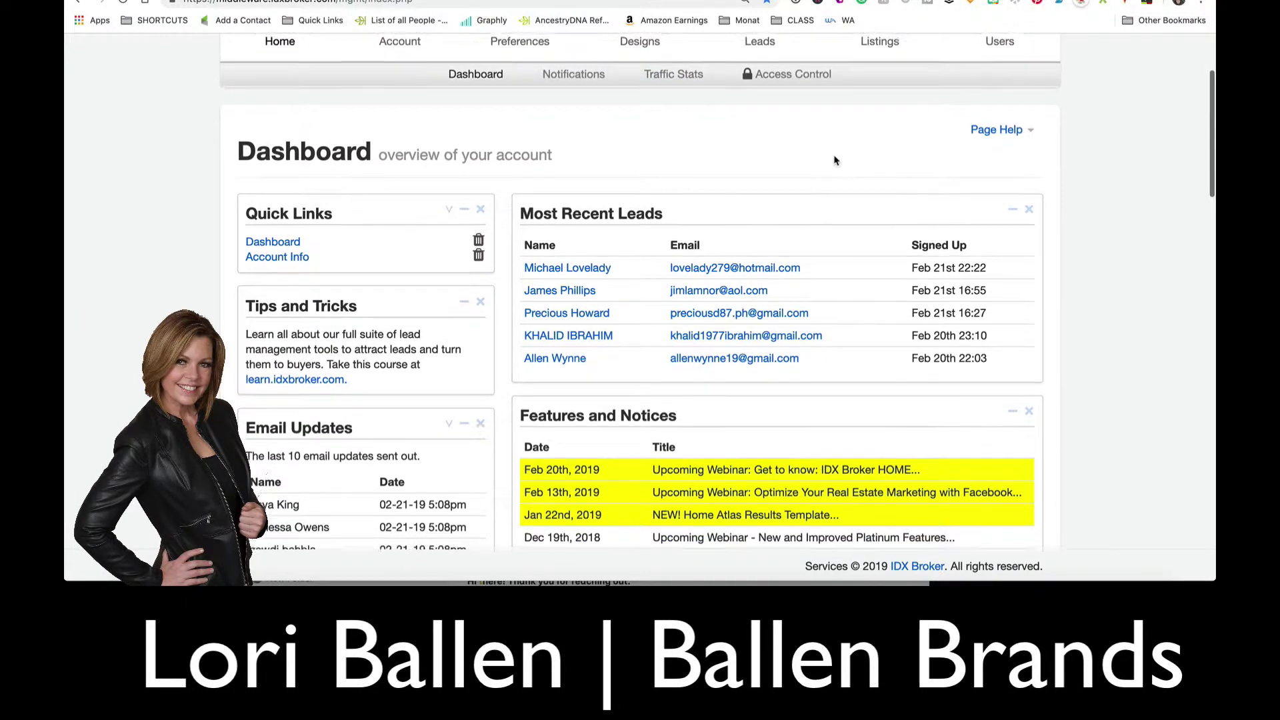
scroll(834, 160, "down", 2)
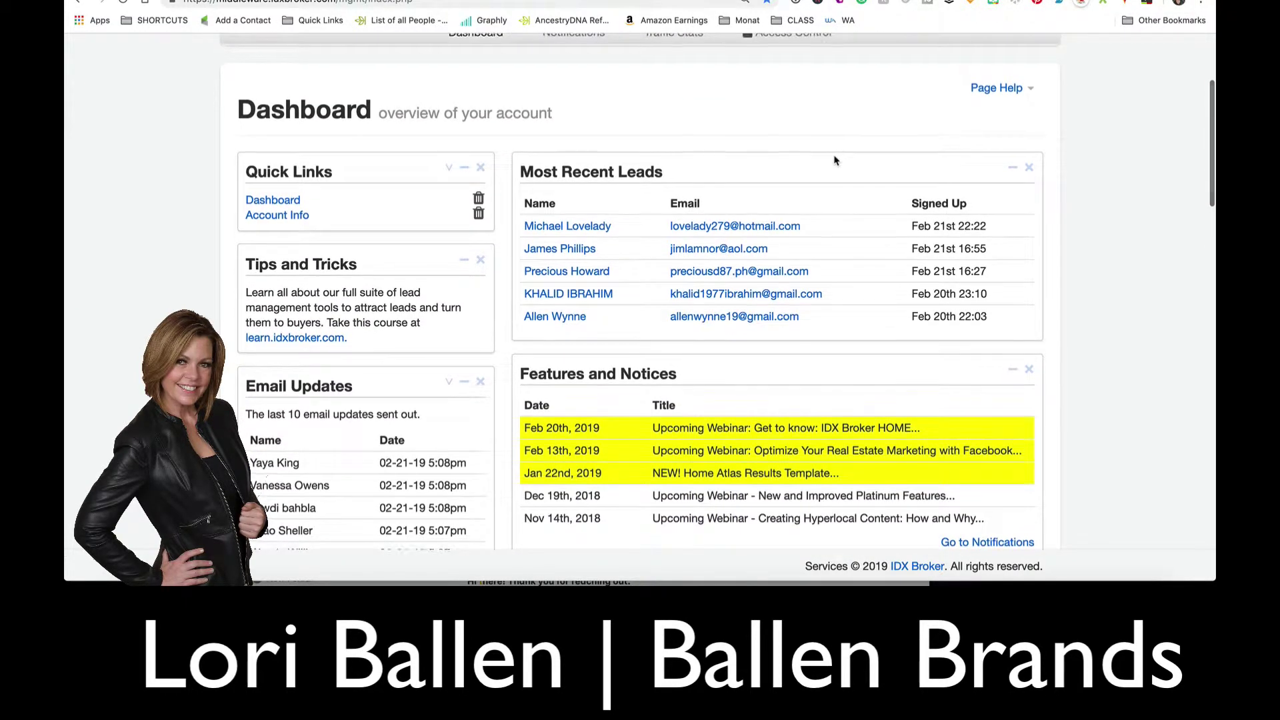
scroll(835, 160, "up", 5)
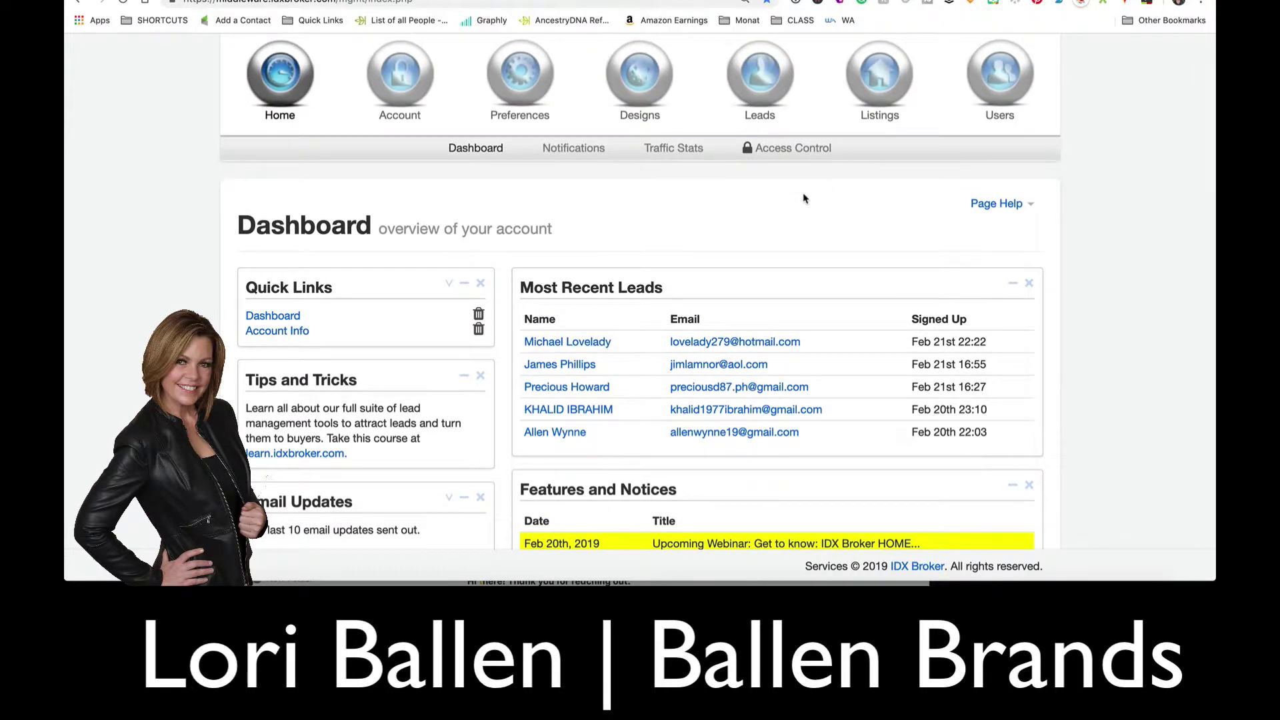
scroll(793, 201, "down", 1)
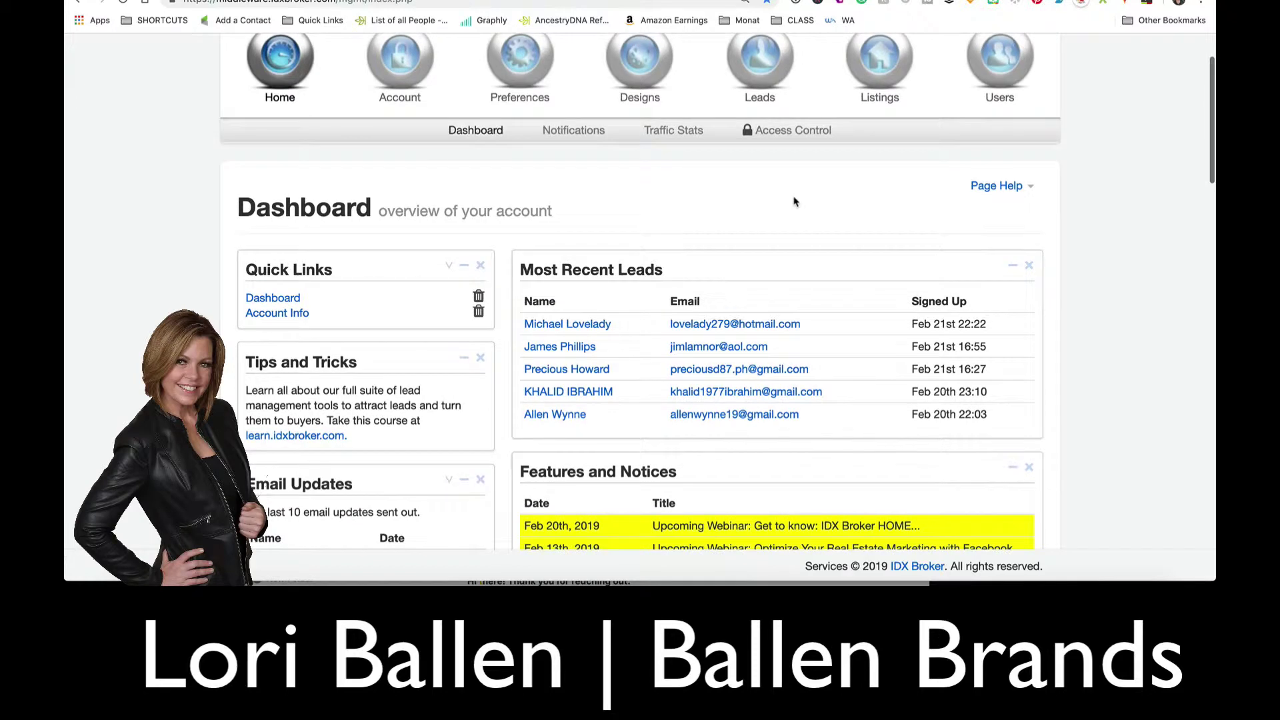
scroll(793, 201, "down", 1)
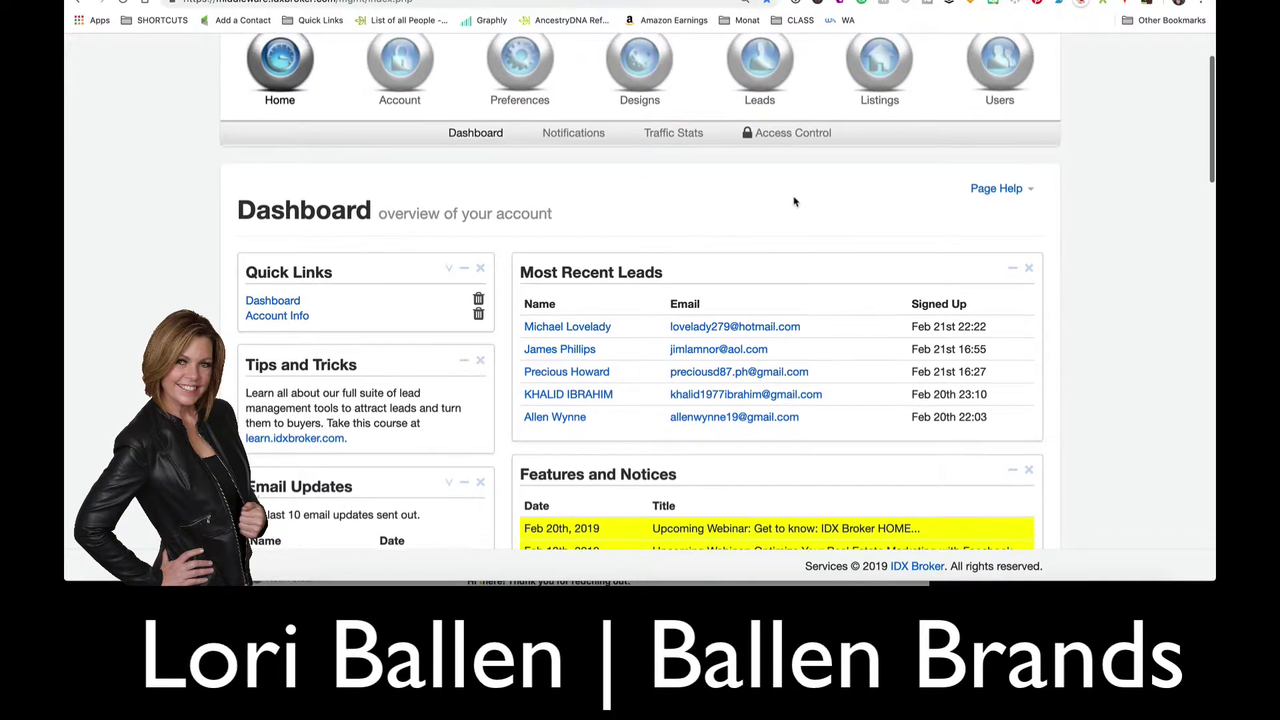
scroll(793, 202, "up", 1)
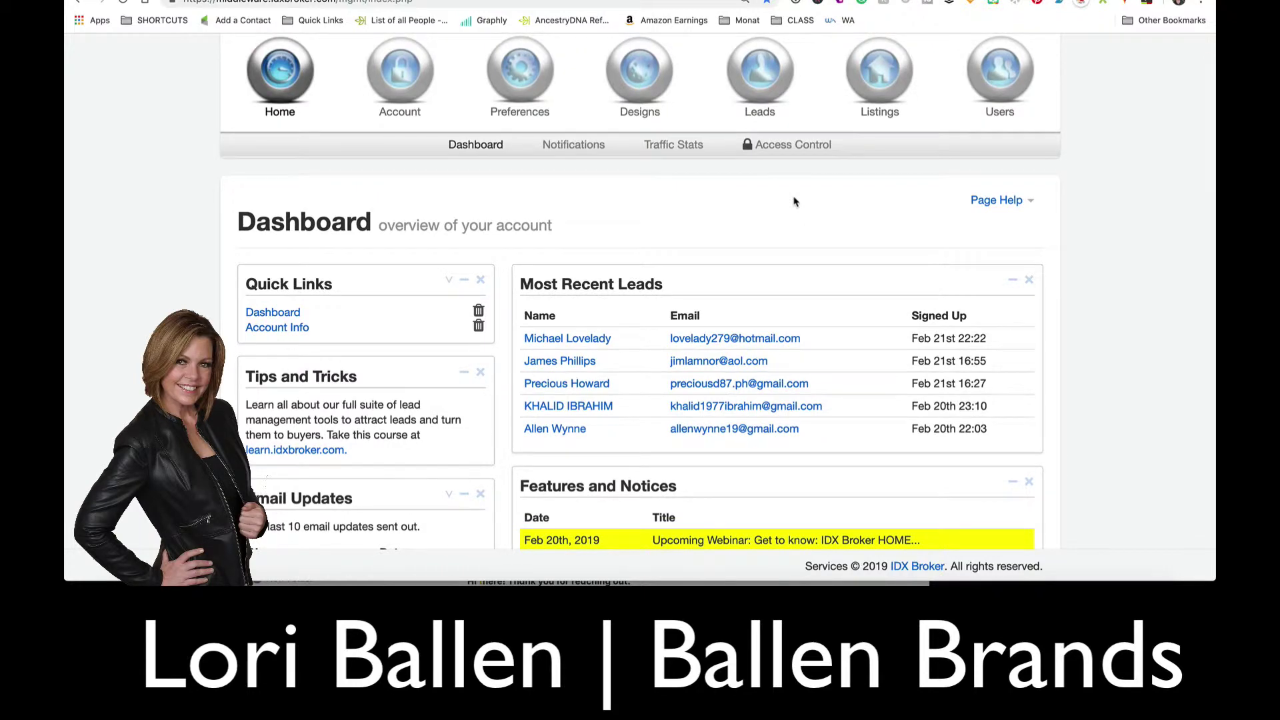
scroll(793, 201, "down", 1)
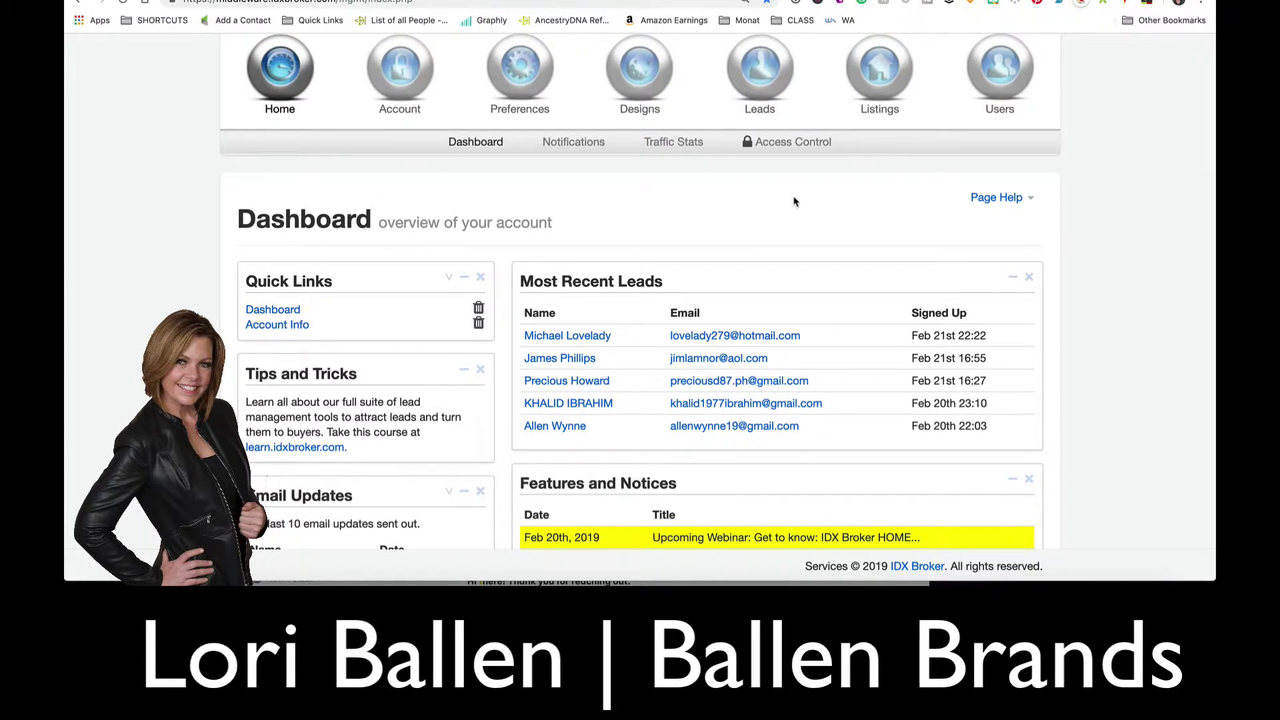
scroll(793, 201, "down", 2)
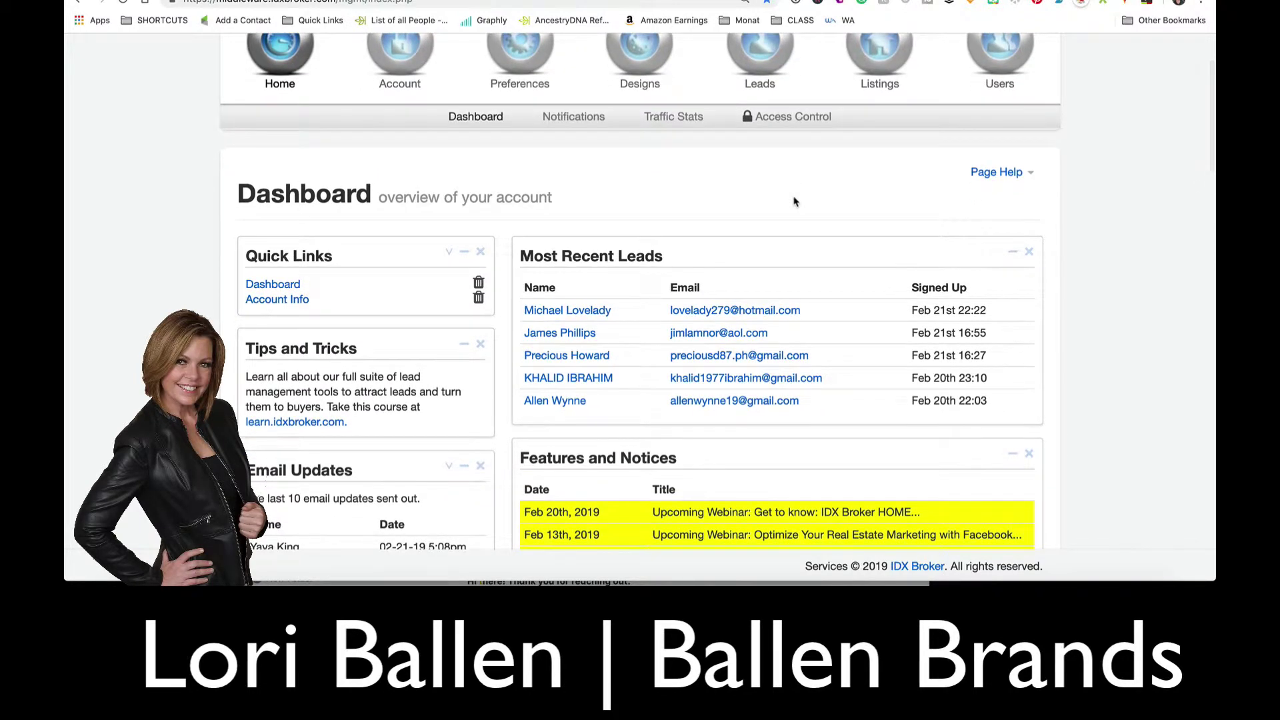
Start building a new IDX widget from the Designs section and set its type to Showcase
scroll(794, 202, "up", 2)
mouse_move(638, 81)
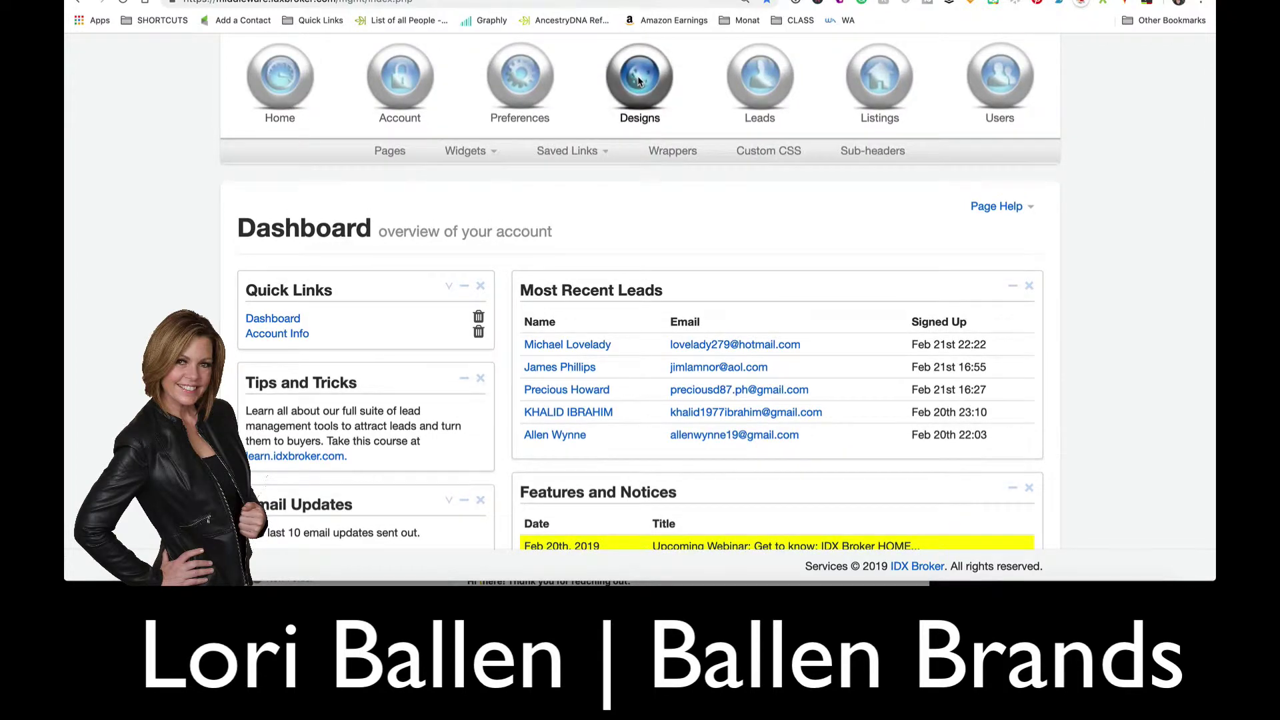
left_click(470, 152)
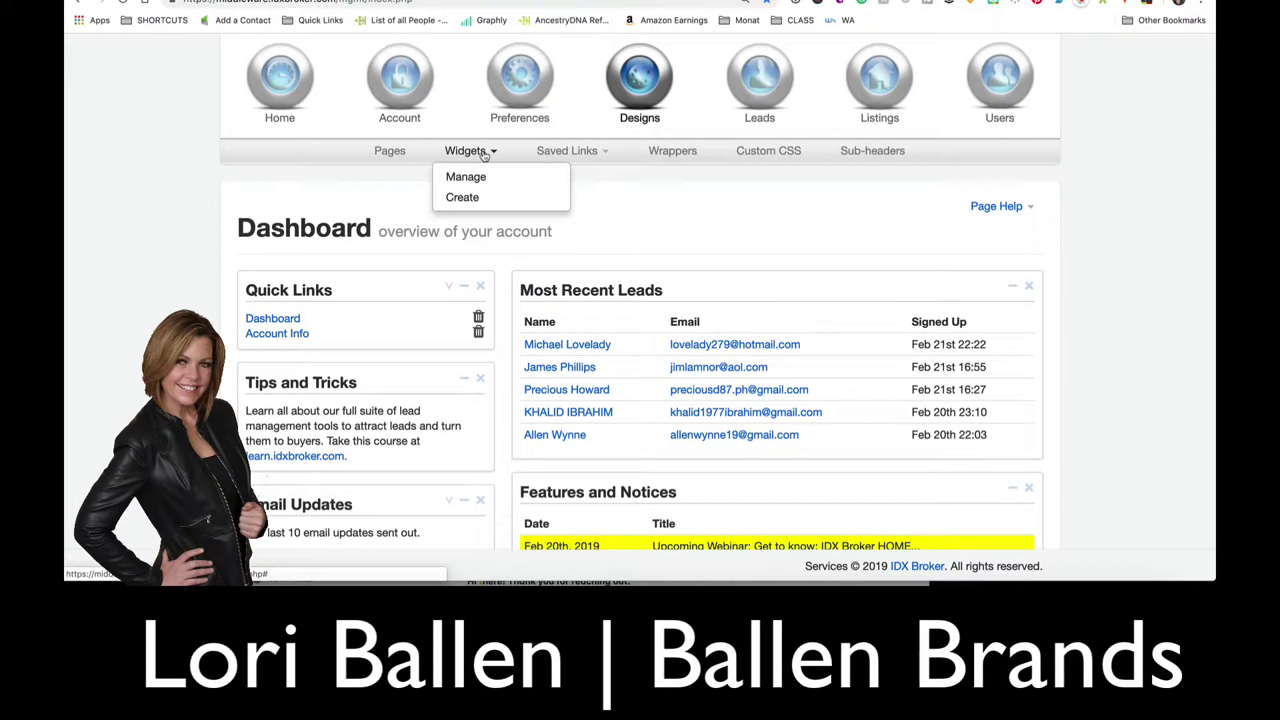
left_click(476, 200)
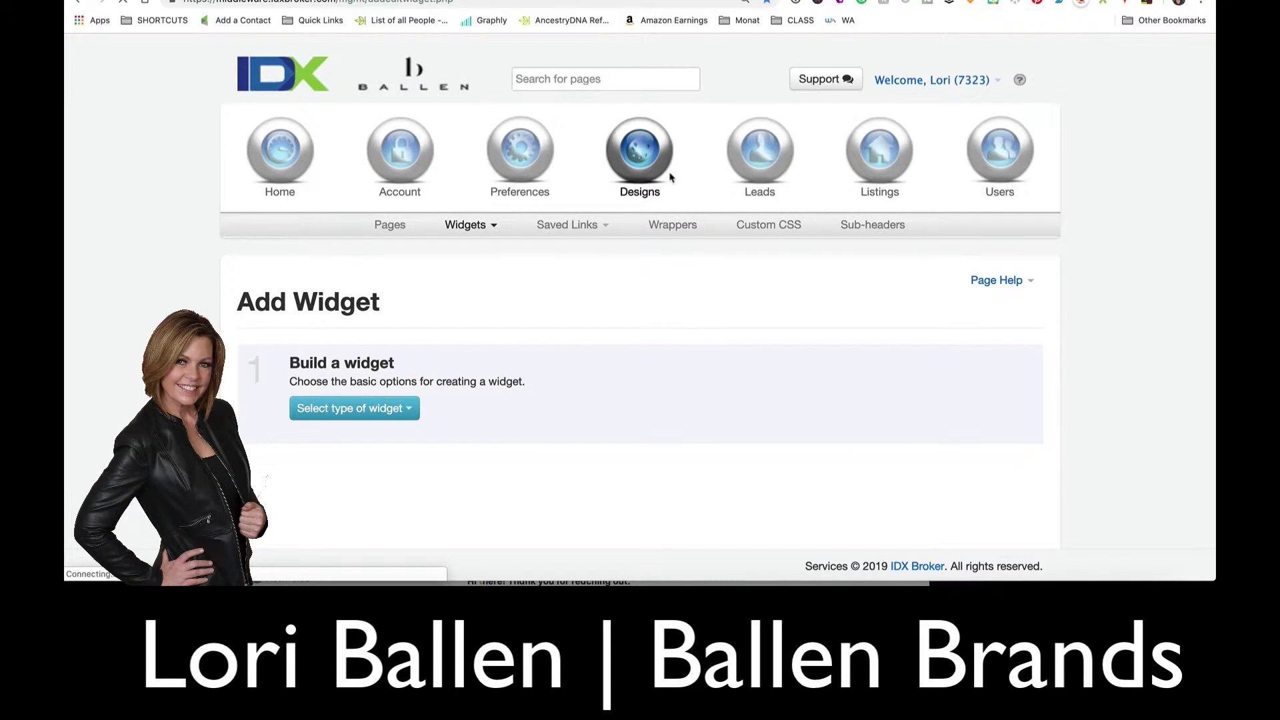
scroll(670, 177, "down", 2)
left_click(374, 272)
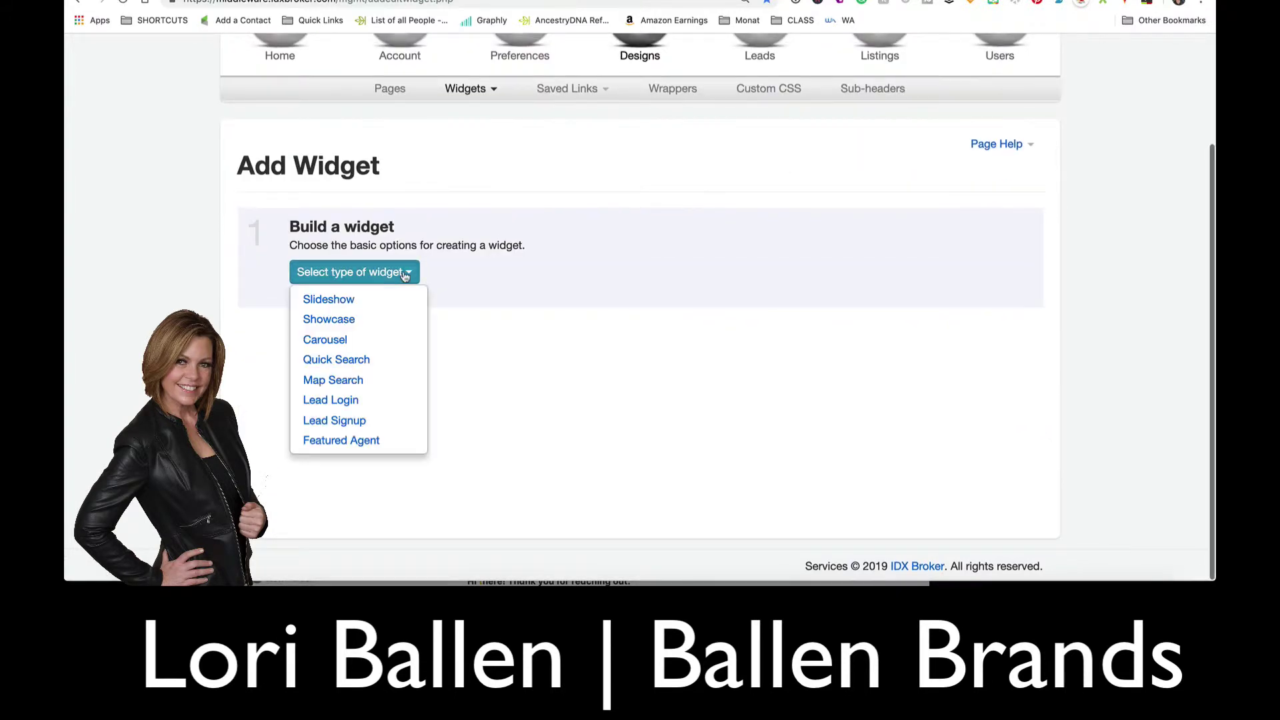
left_click(371, 322)
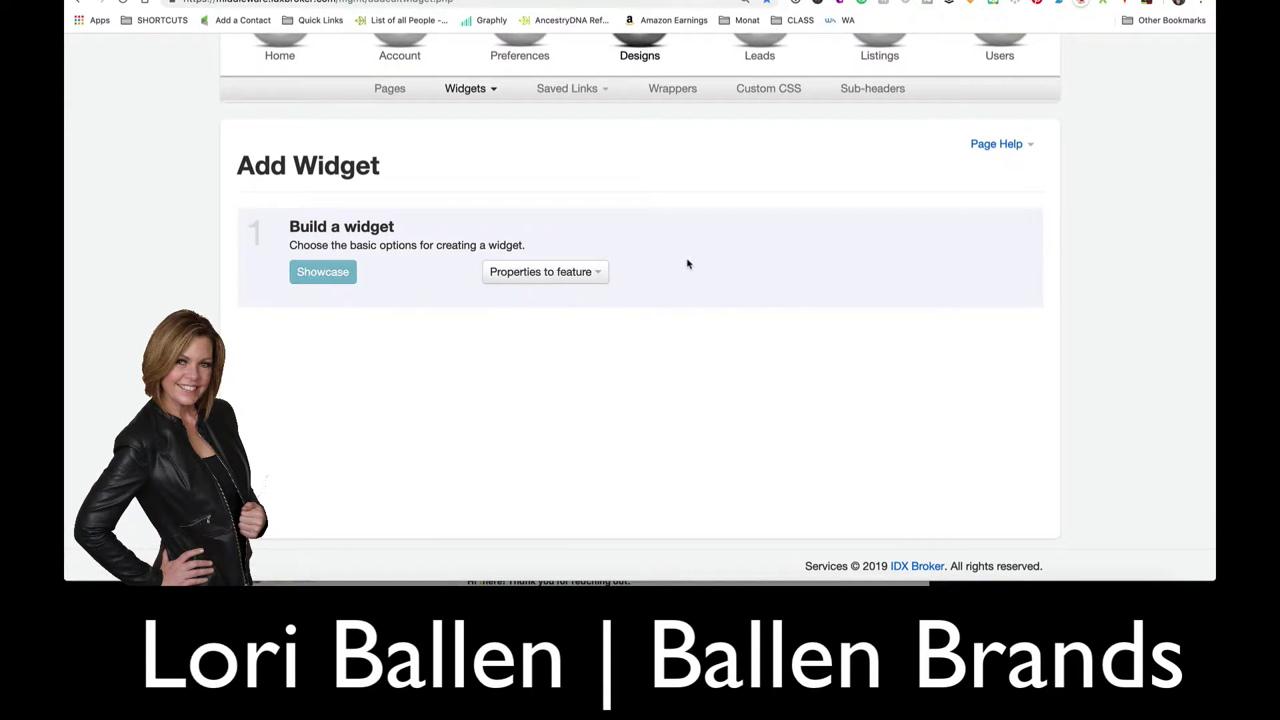
Feature properties from a Custom Search in the showcase widget, using Advanced Search as the search page
left_click(570, 280)
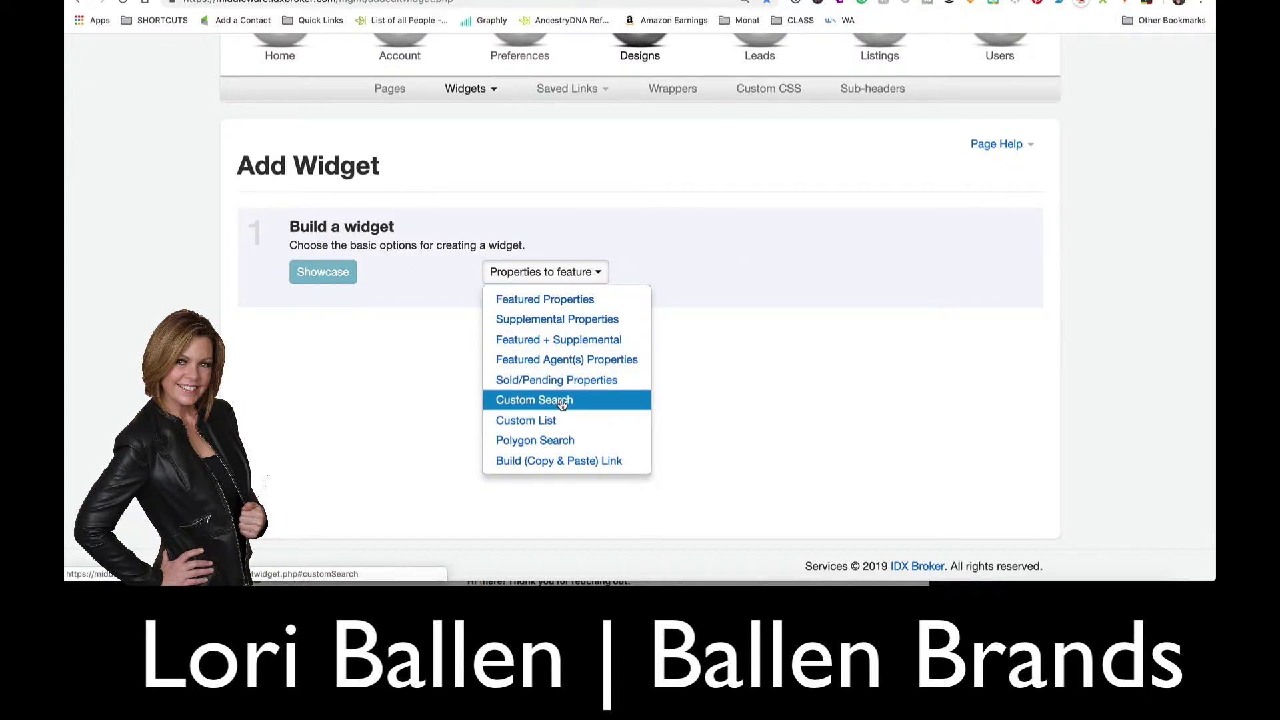
left_click(533, 400)
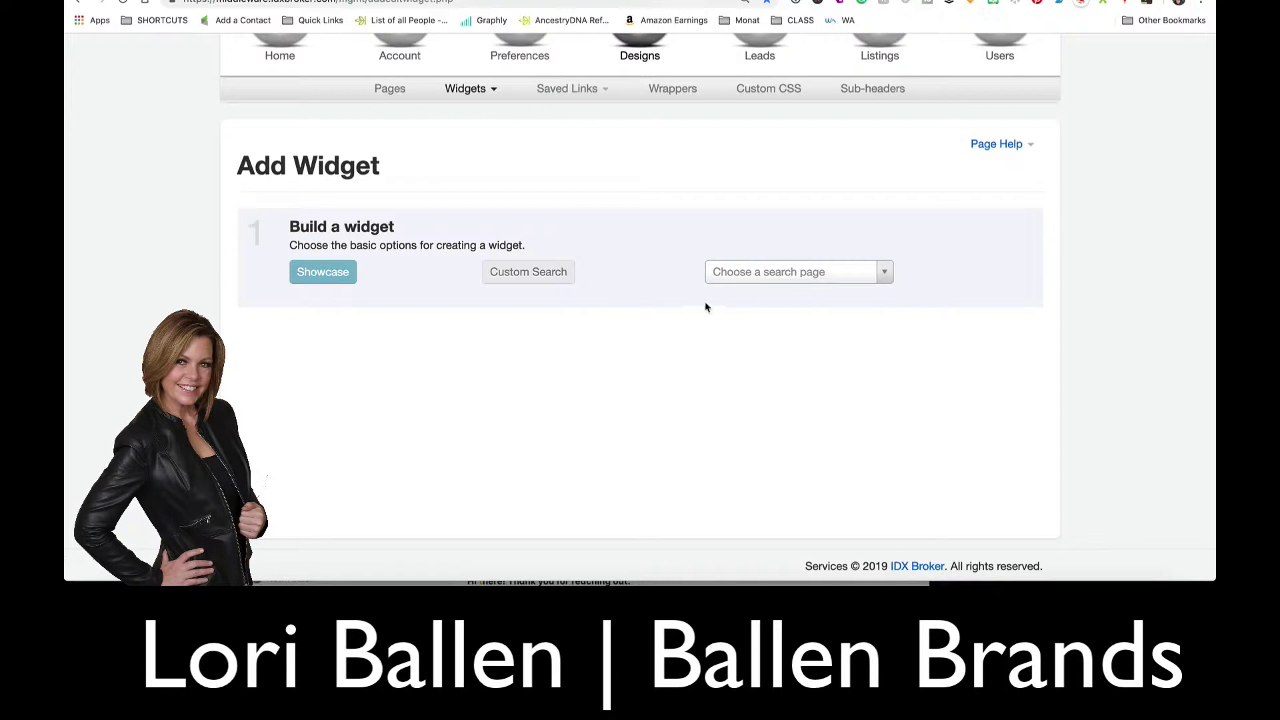
left_click(788, 280)
left_click(781, 342)
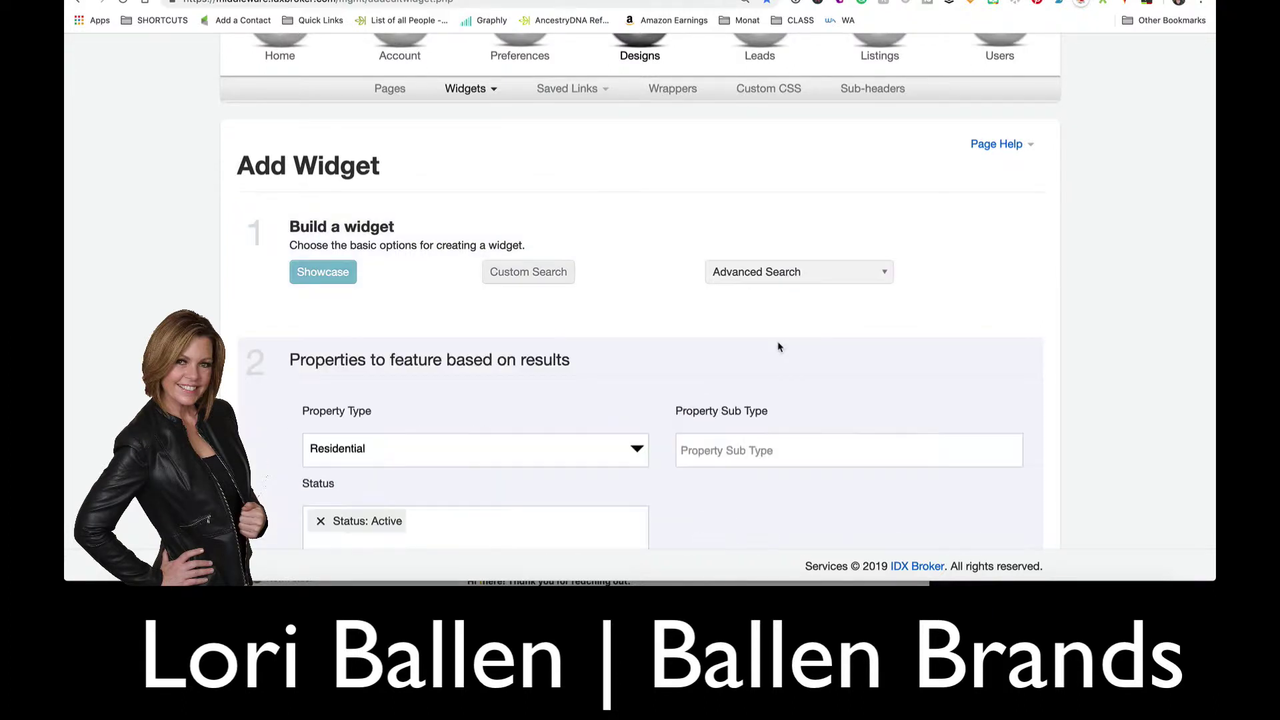
Limit the featured properties to the Single Family Residential property sub type
scroll(574, 372, "down", 3)
scroll(574, 371, "down", 2)
left_click(731, 200)
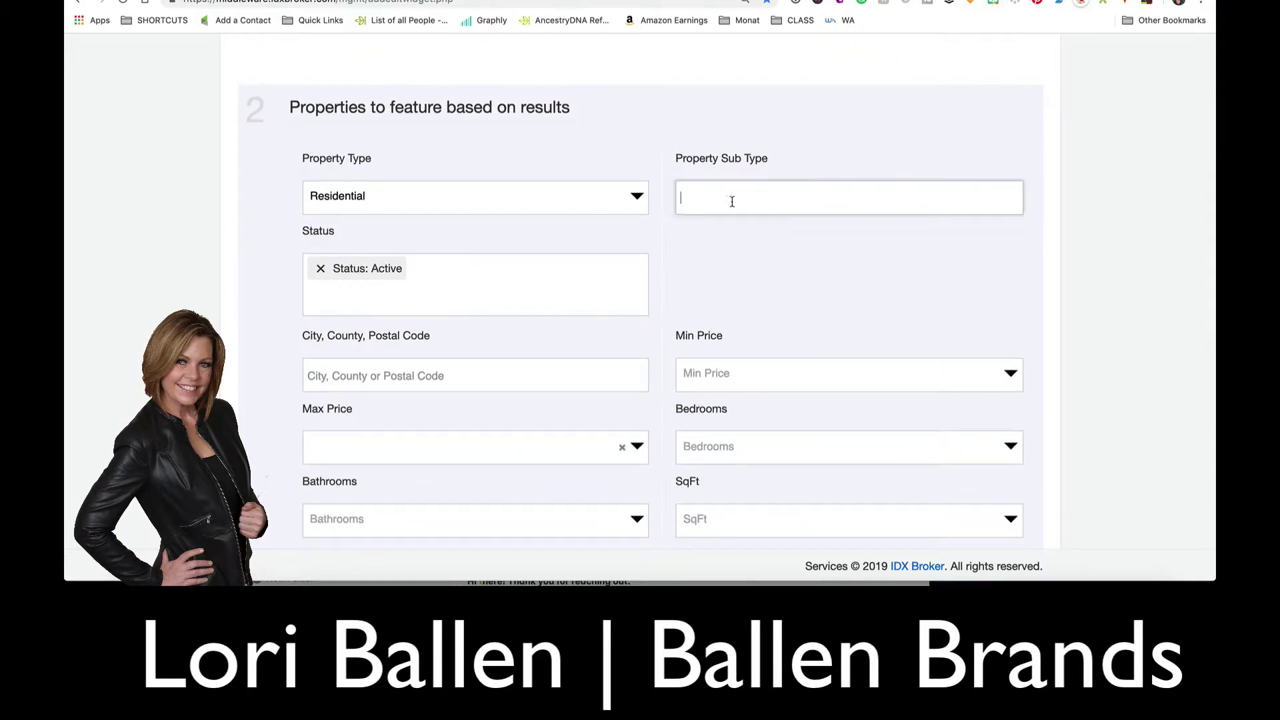
type("s")
left_click(733, 228)
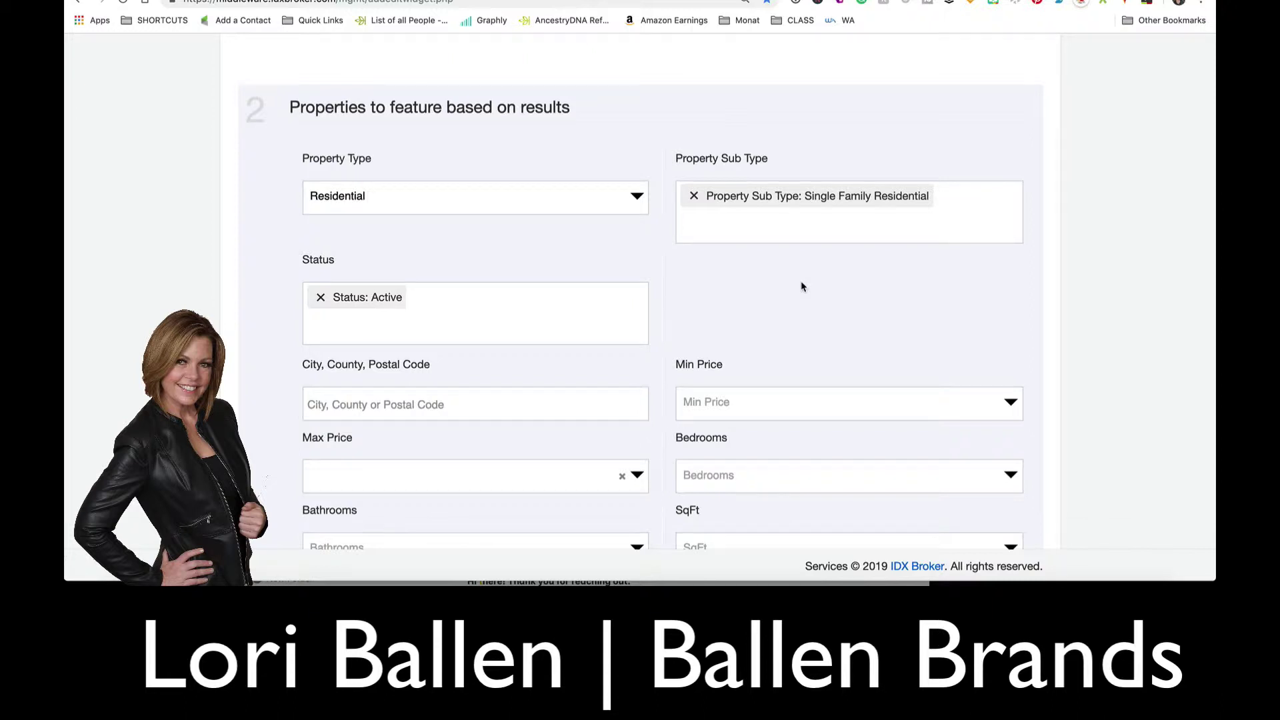
Restrict the featured properties to the city of Las Vegas
scroll(801, 286, "down", 3)
left_click(452, 304)
type("las")
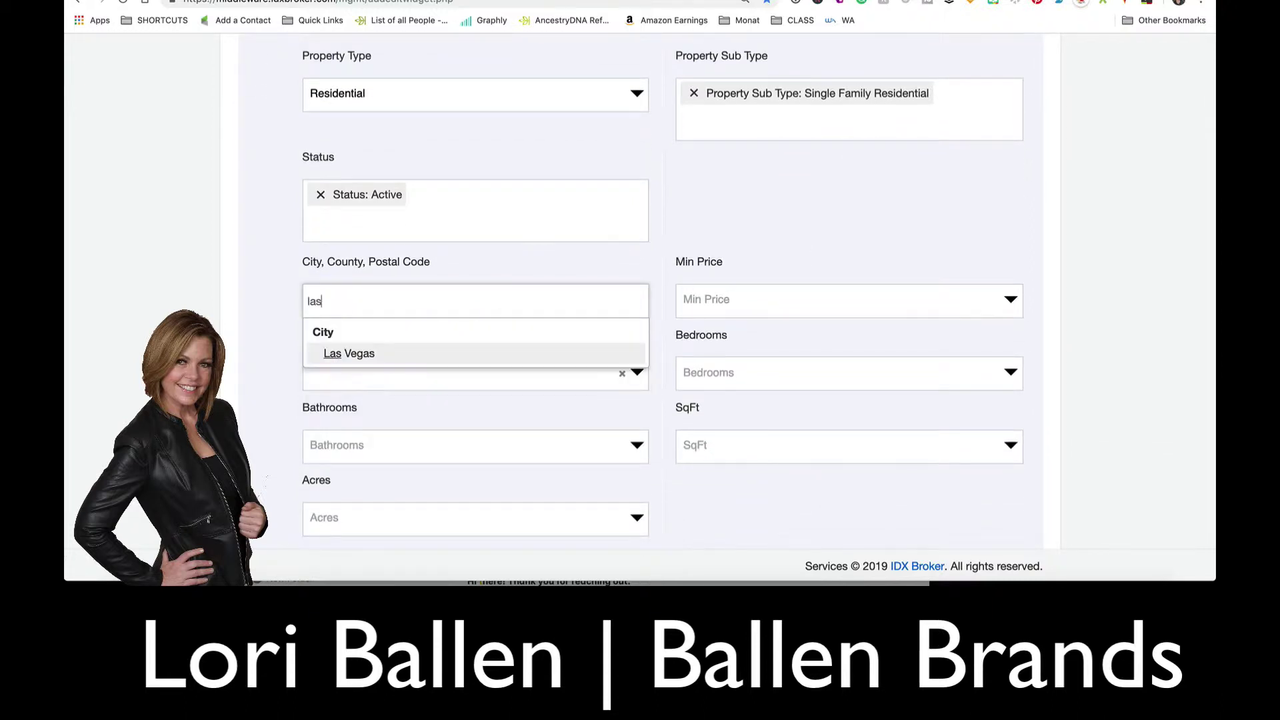
left_click(417, 353)
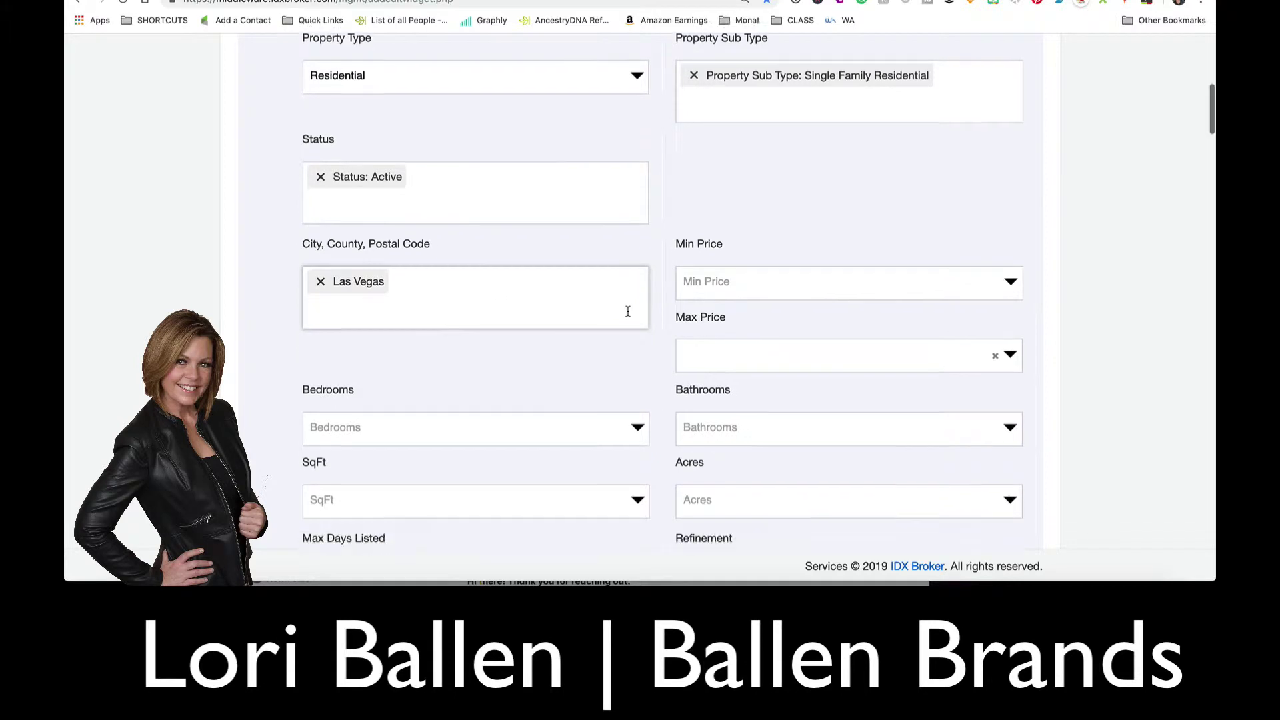
Enter 300000 as the maximum price for the featured properties
scroll(667, 314, "down", 2)
left_click(720, 300)
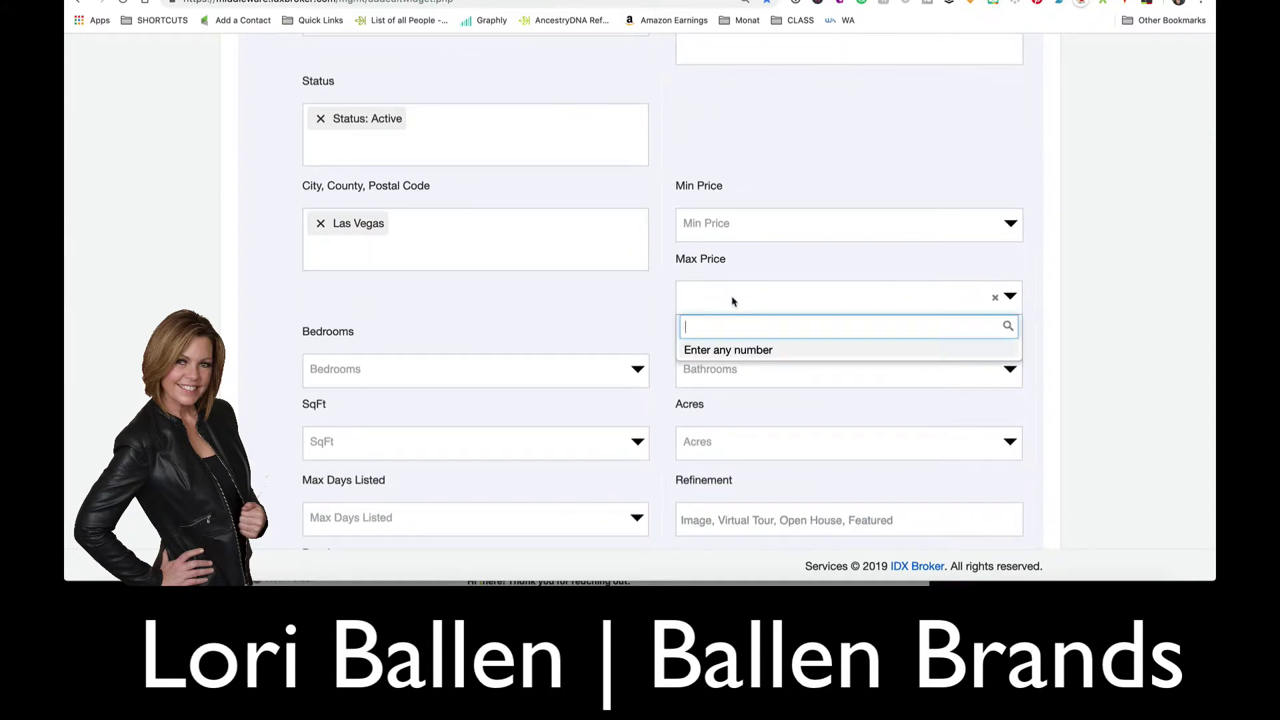
type("3")
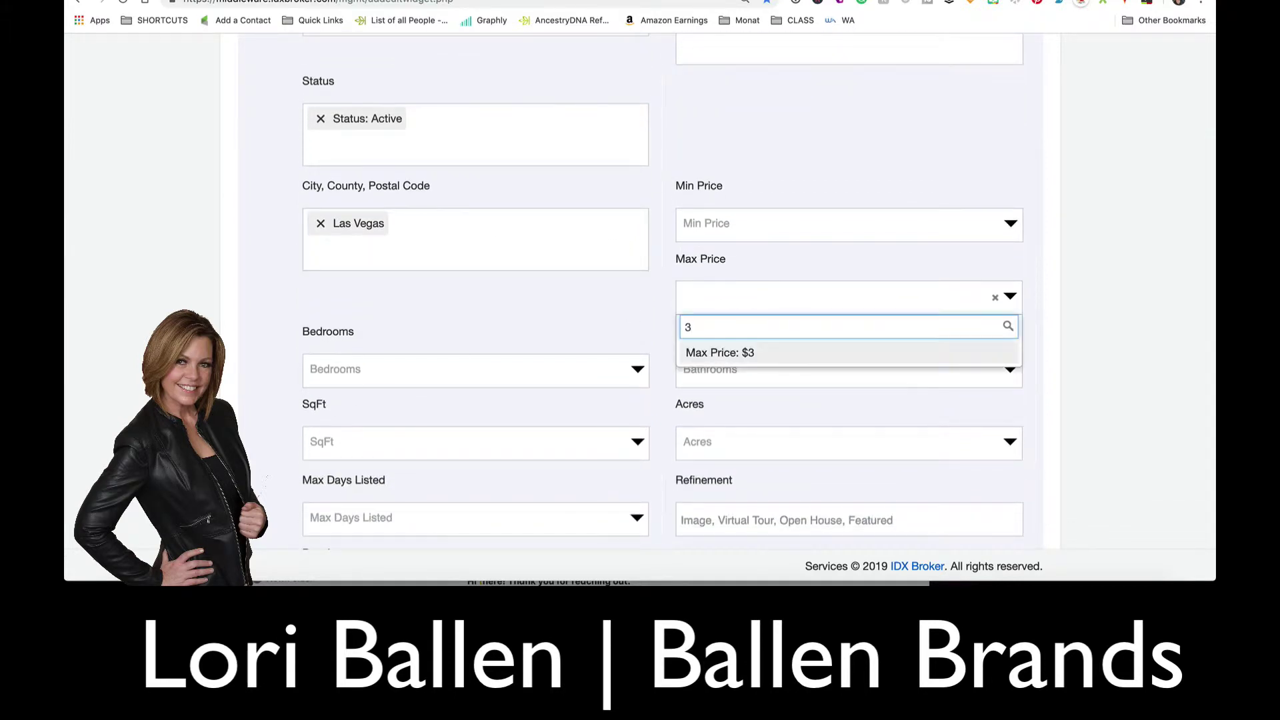
type("00,00000")
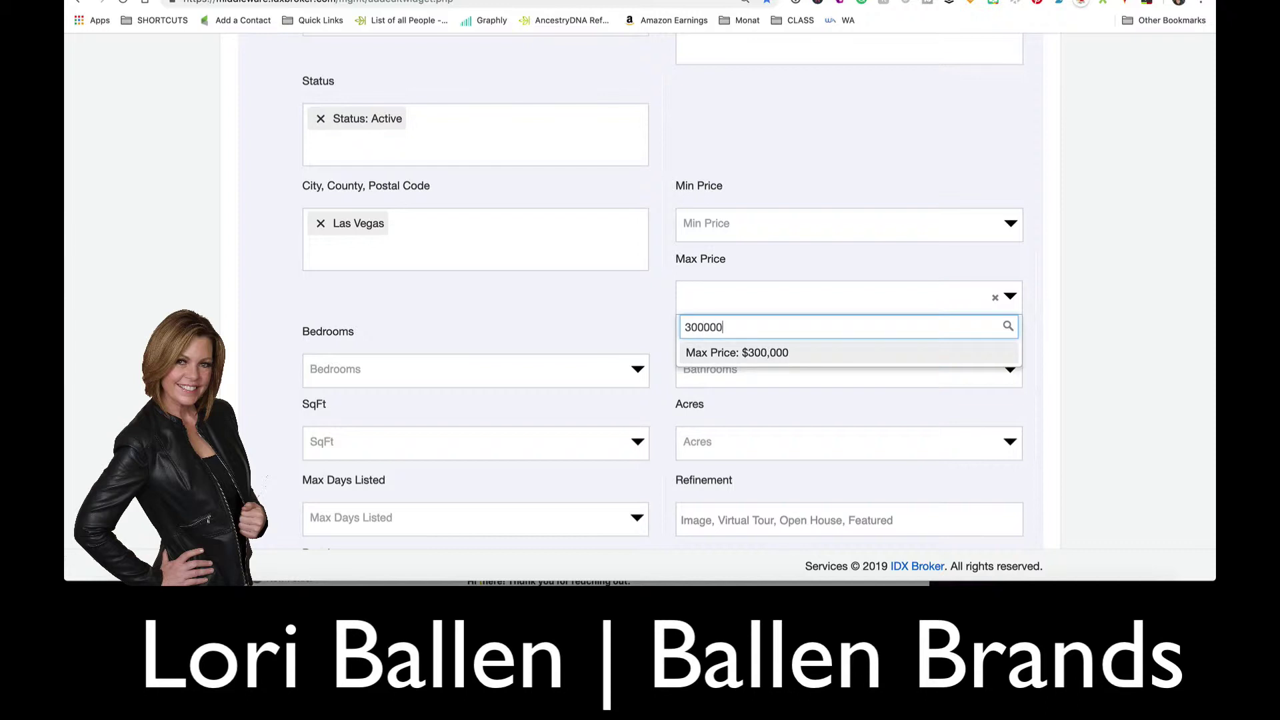
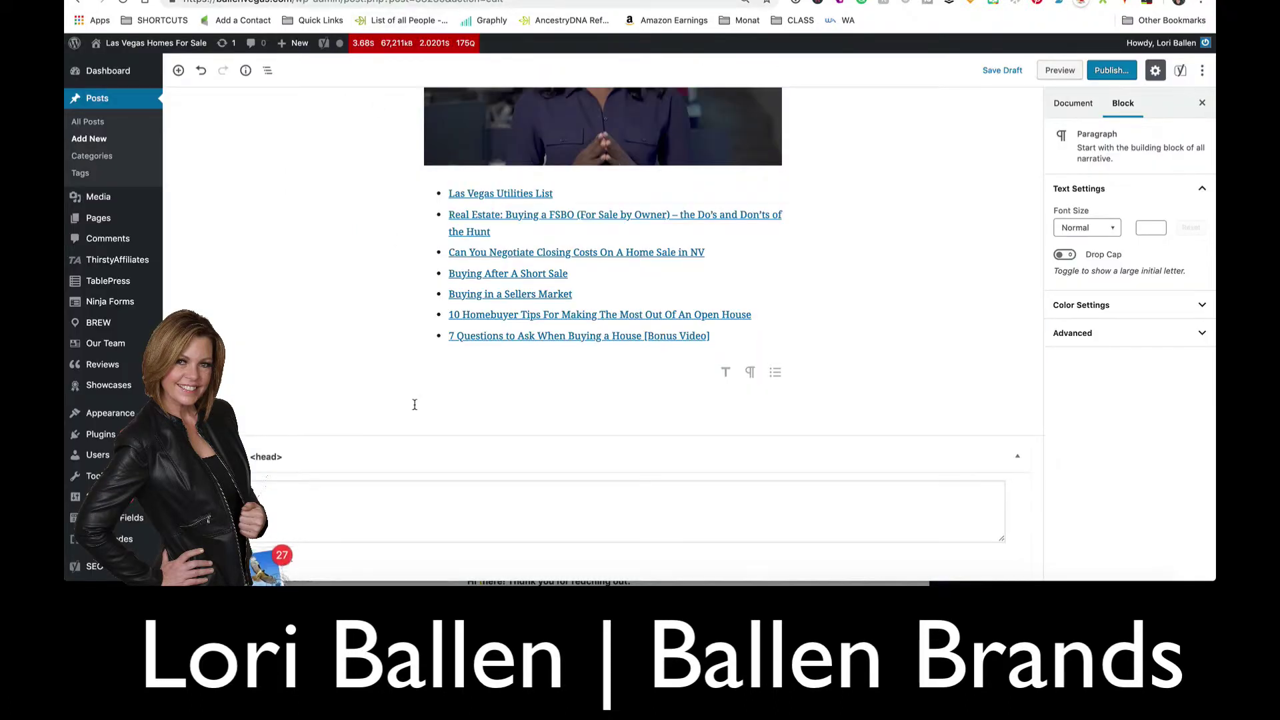
Quit the Mail application running in the background
right_click(265, 585)
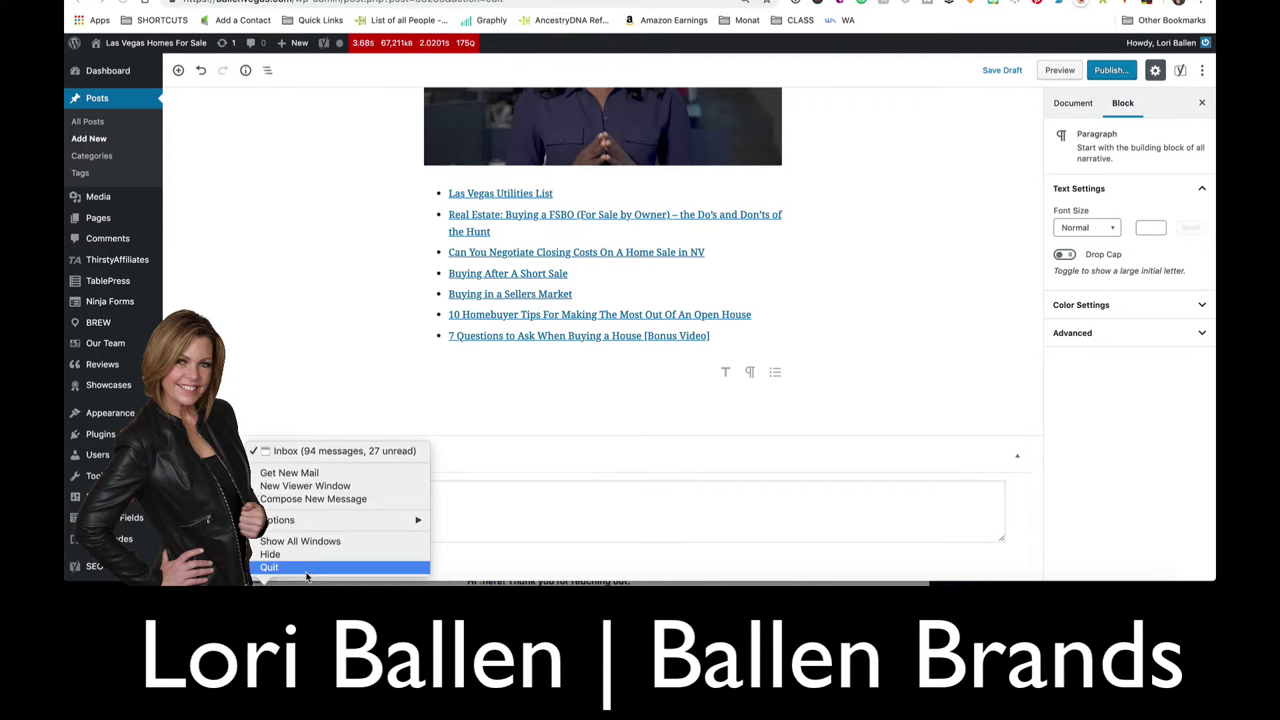
left_click(273, 567)
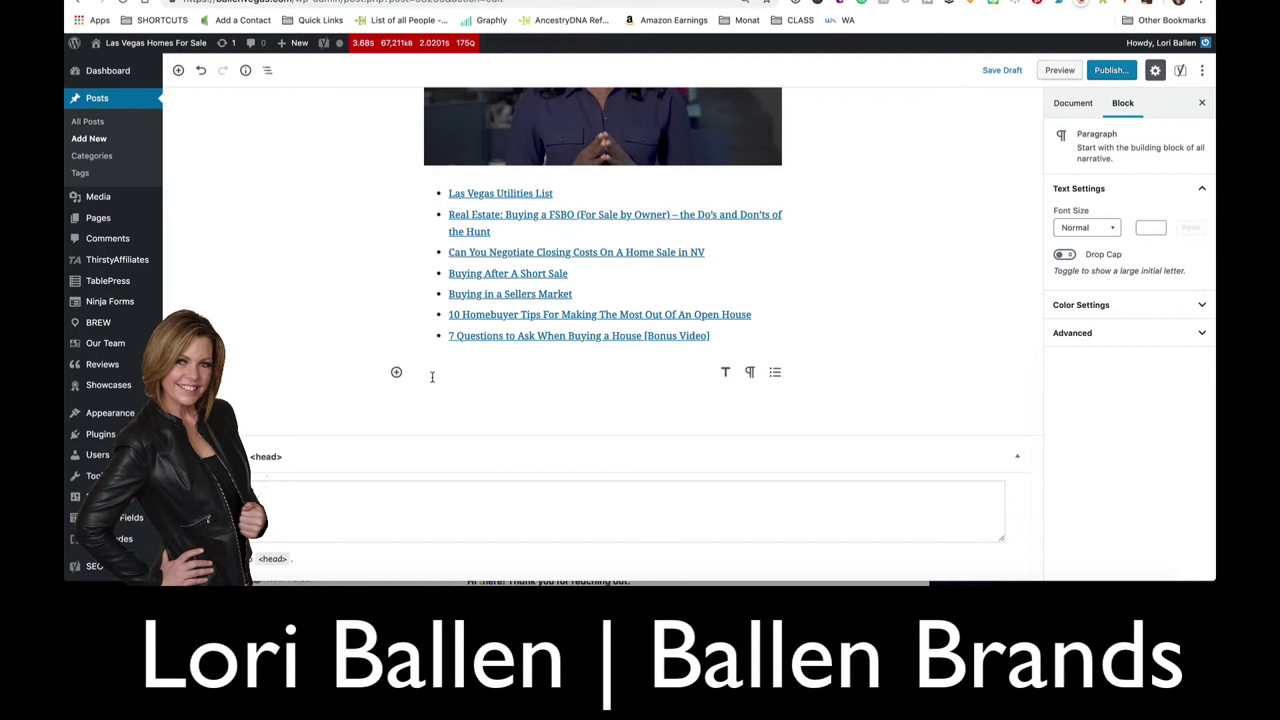
Insert a Custom HTML block and place it directly between the video and the list of post links
left_click(397, 373)
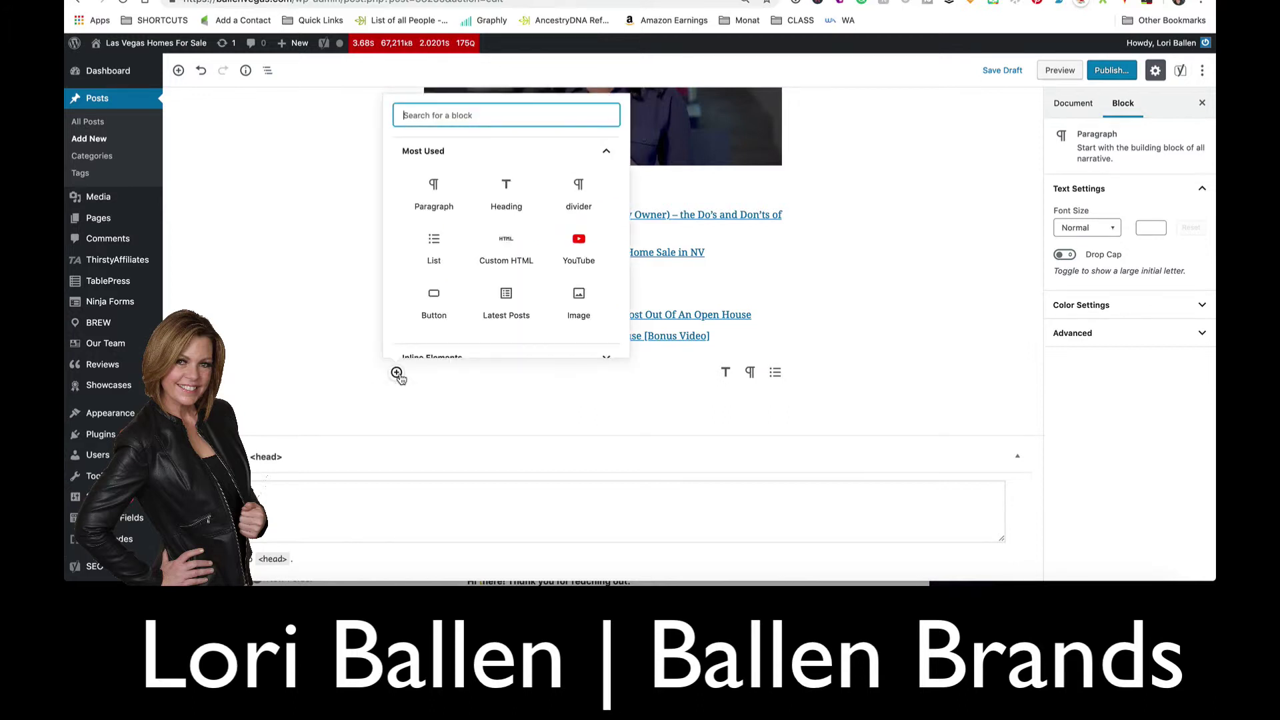
type("ht")
left_click(461, 187)
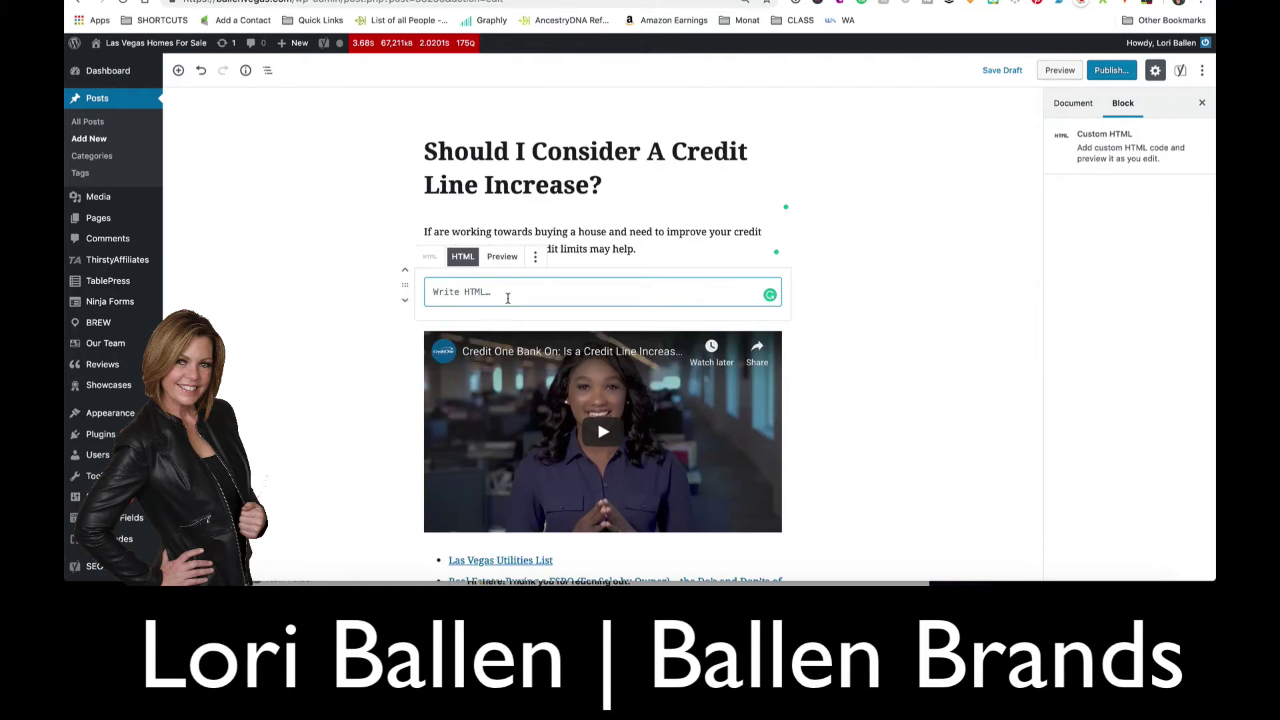
left_click(404, 301)
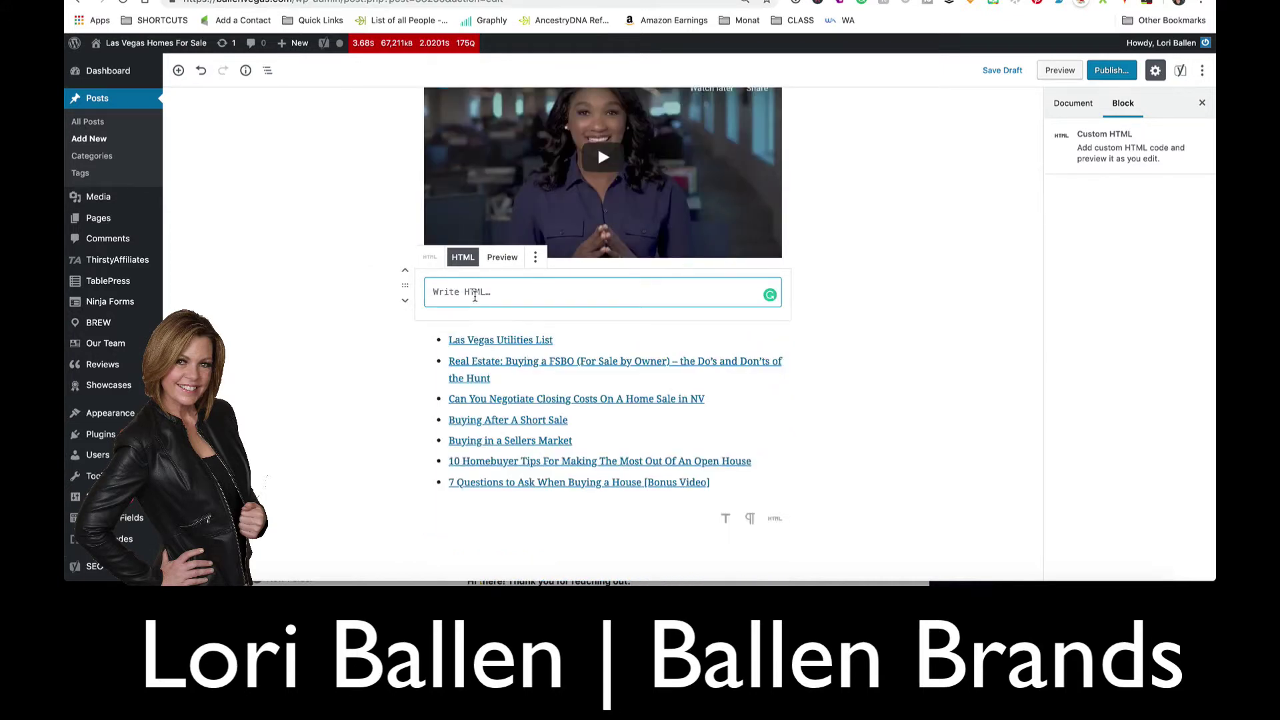
Paste the IDX showcase script for widget 62625 into the Custom HTML block and preview the listings
type("<script charset=\"UTF-8\" type=\"text/javascript\" id=\"idxwidgetsrc-62625\" src=\"//homes.ballenvegas.com/idx/customshowcasejs.php?widgetid=62625\"></script>")
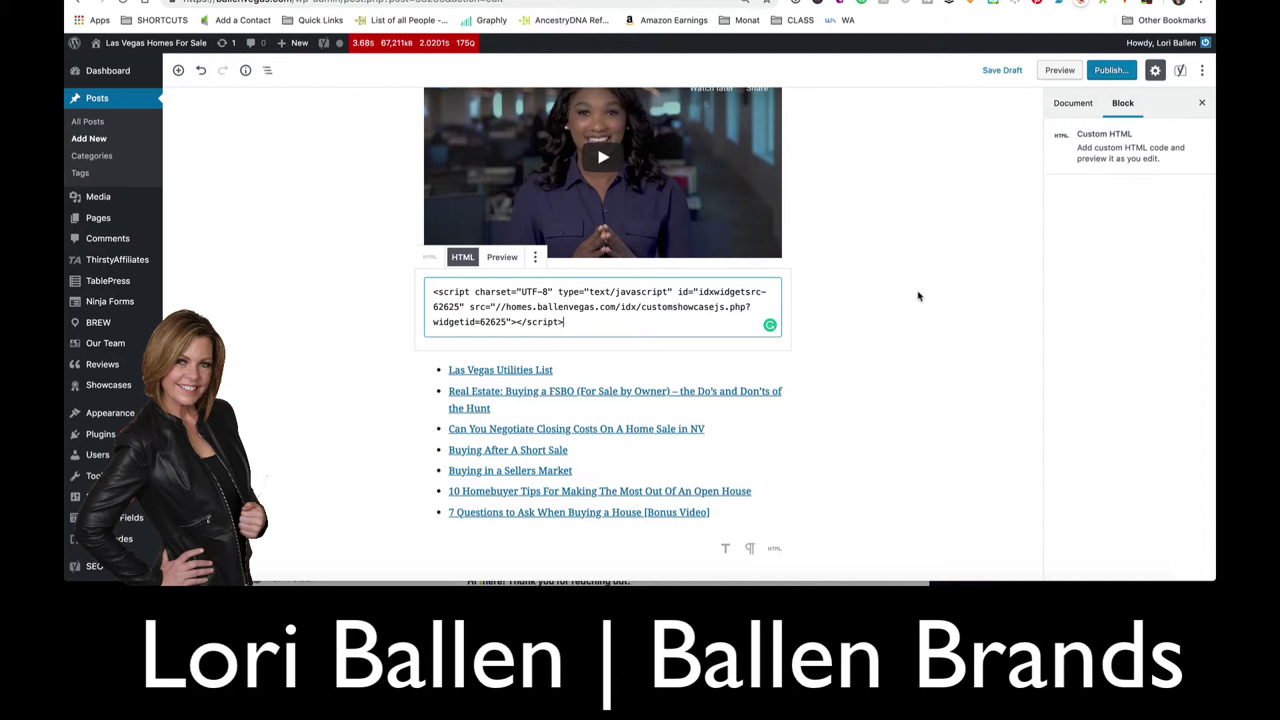
left_click(503, 257)
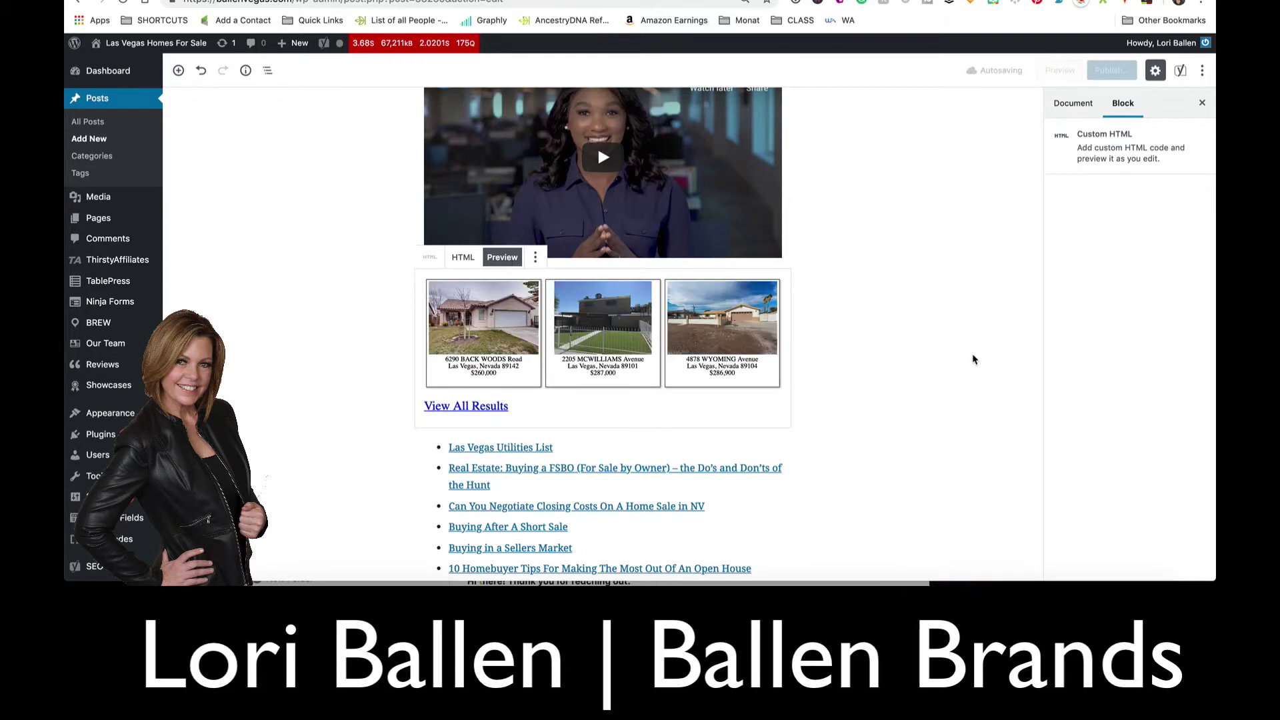
scroll(973, 360, "down", 1)
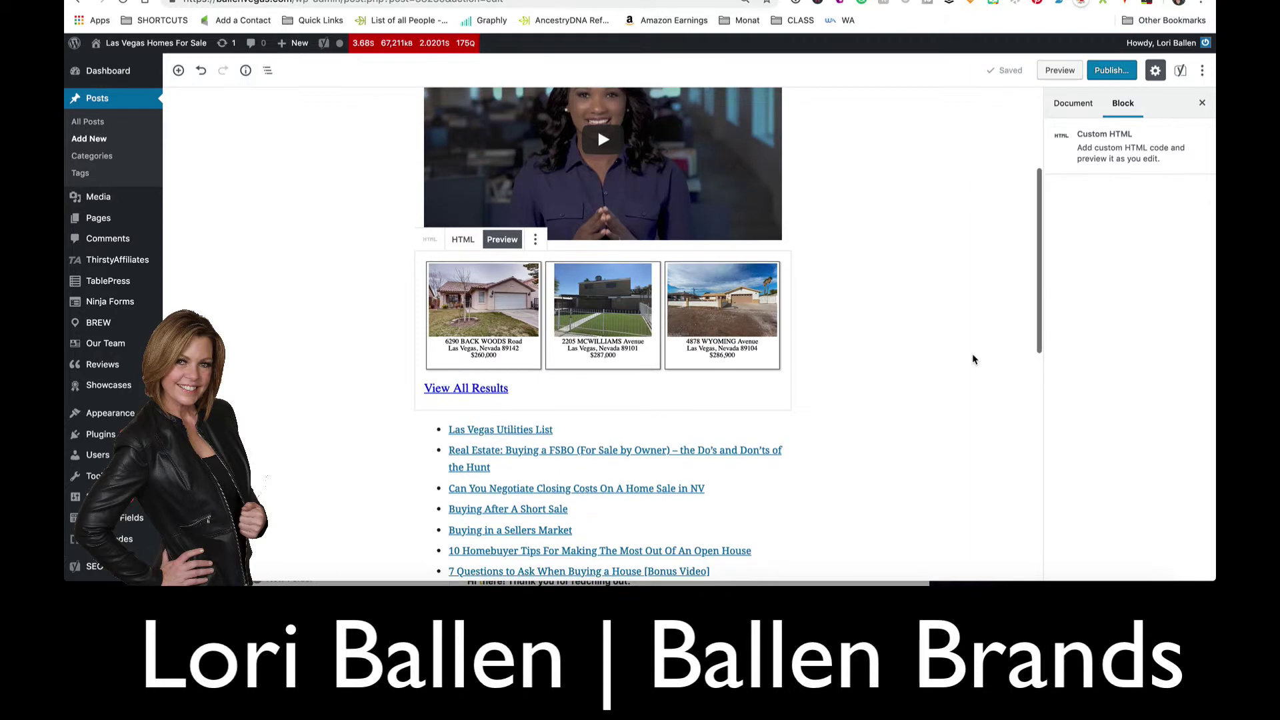
scroll(972, 360, "up", 3)
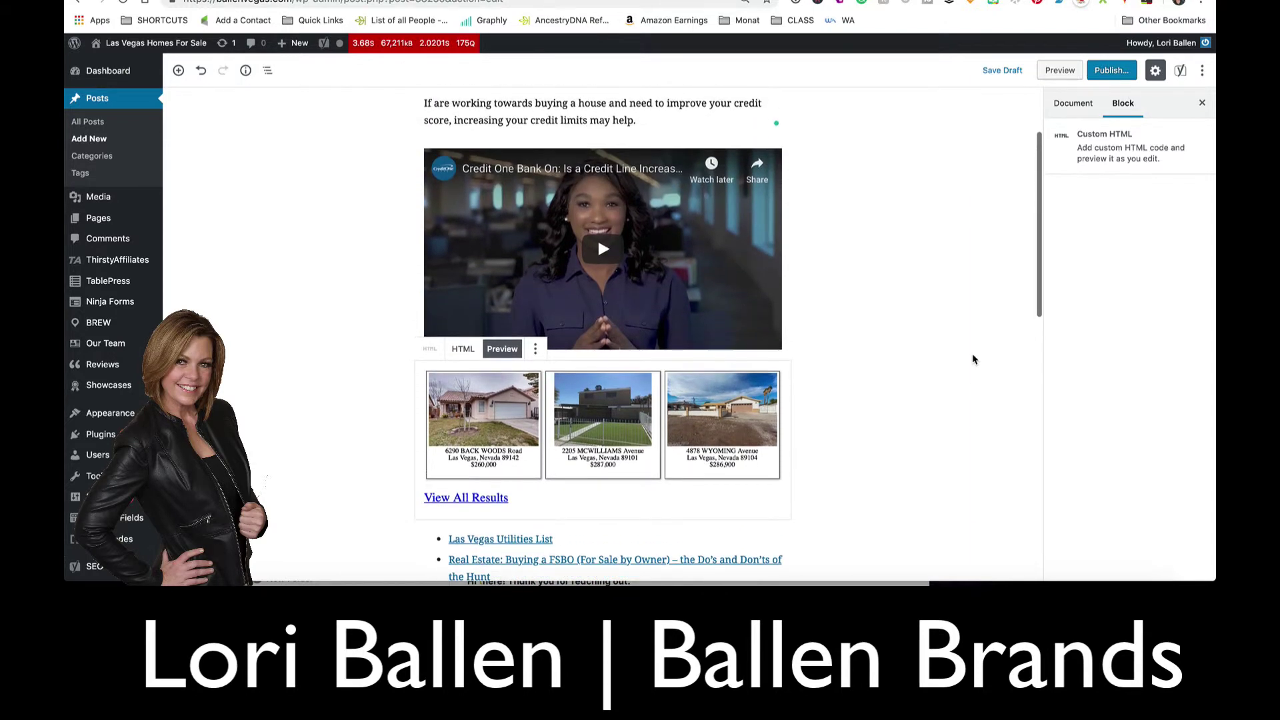
scroll(972, 359, "down", 3)
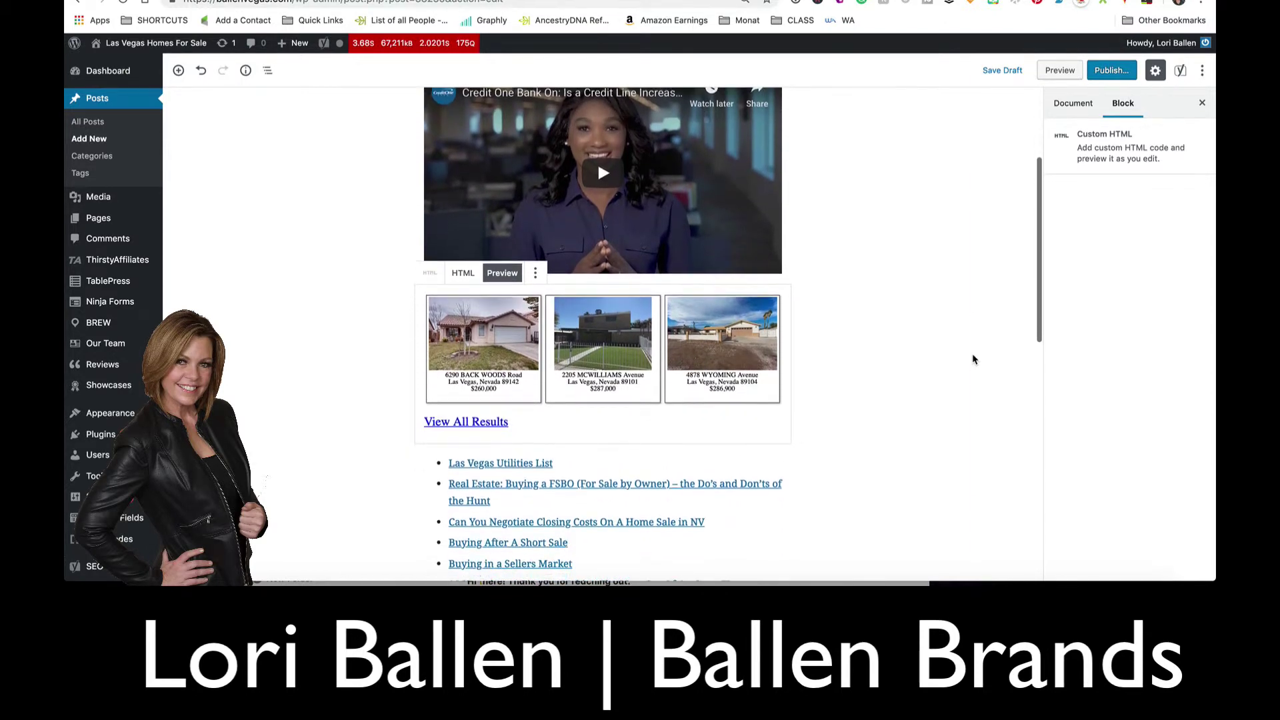
scroll(973, 359, "down", 1)
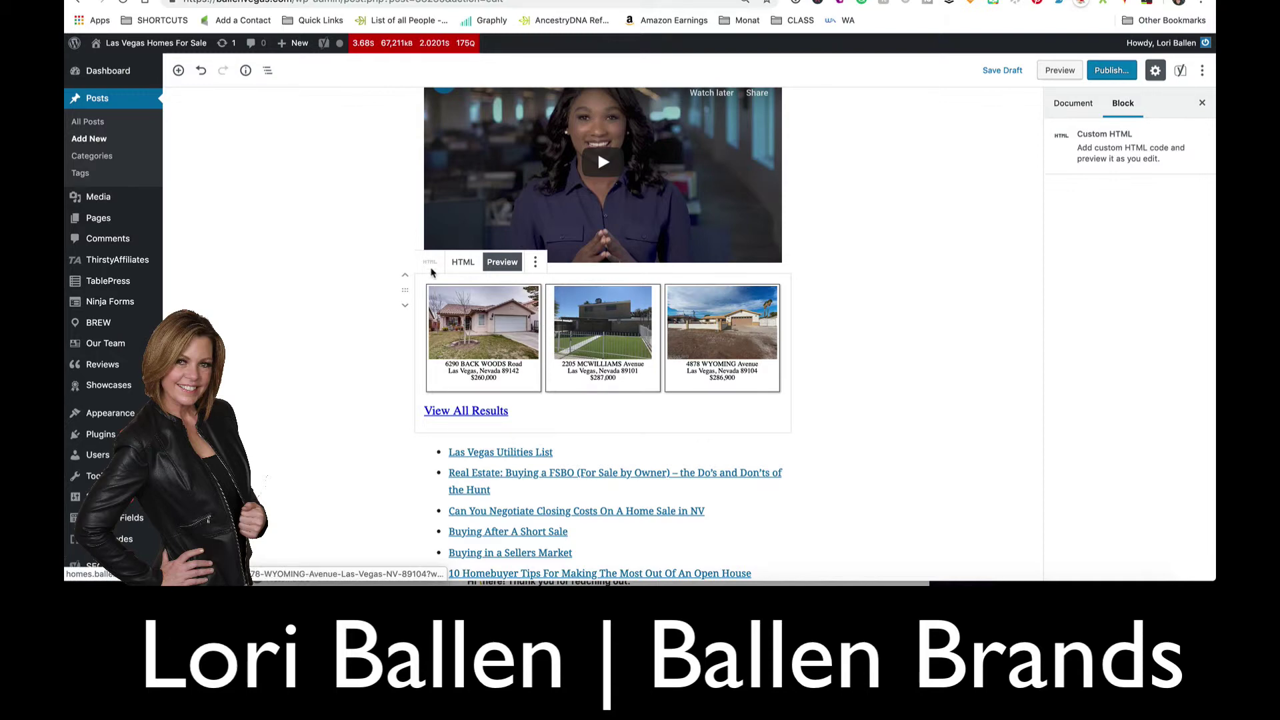
Add an H2 heading block and move it above the property showcase, directly below the video
left_click(178, 70)
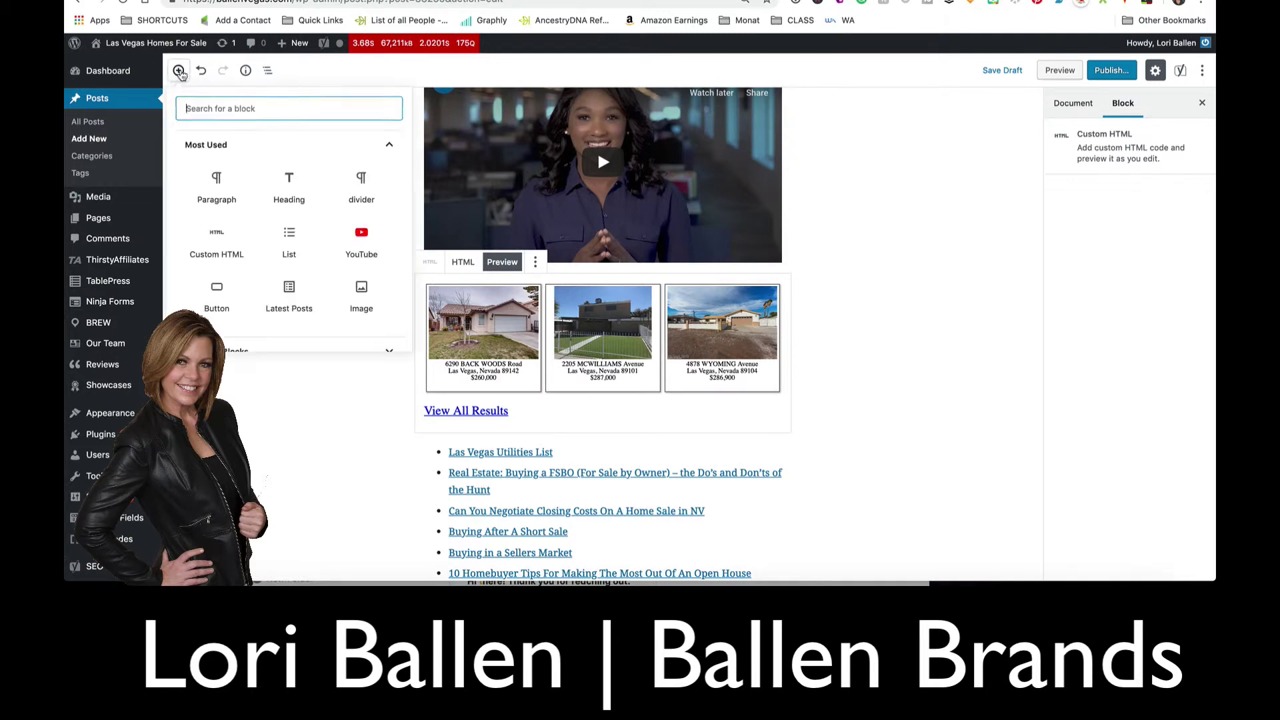
left_click(288, 188)
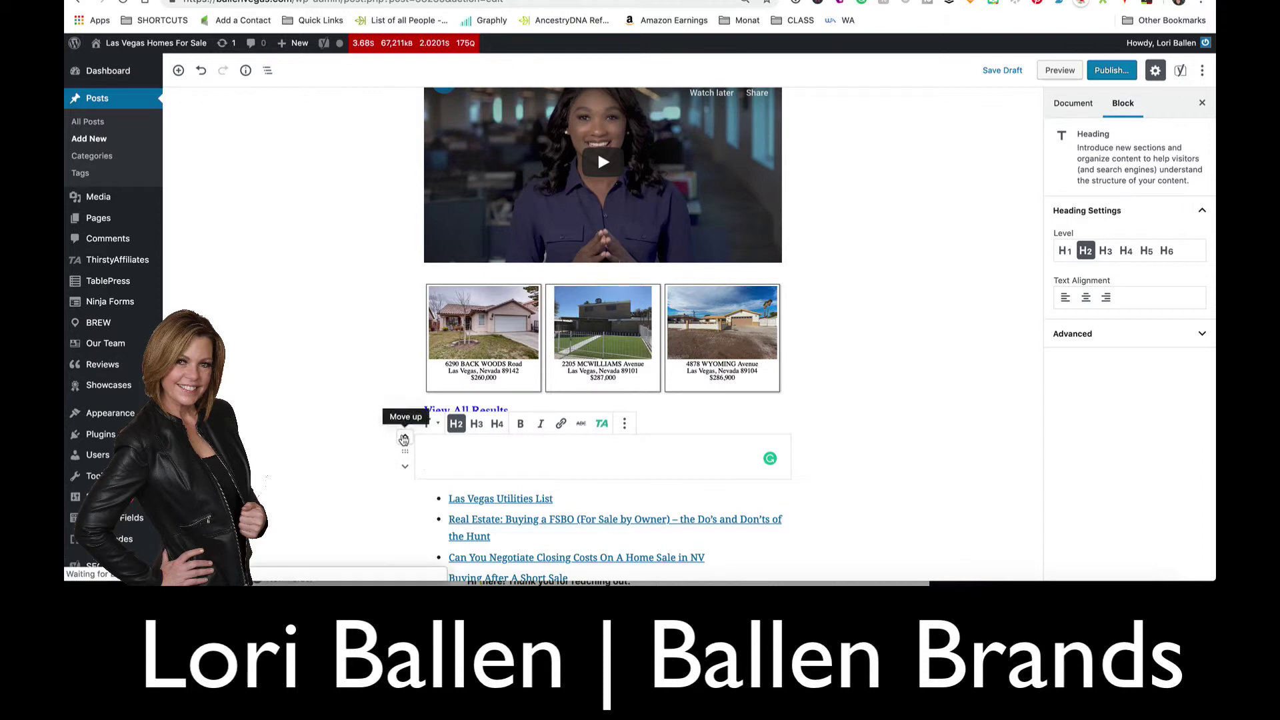
left_click(404, 436)
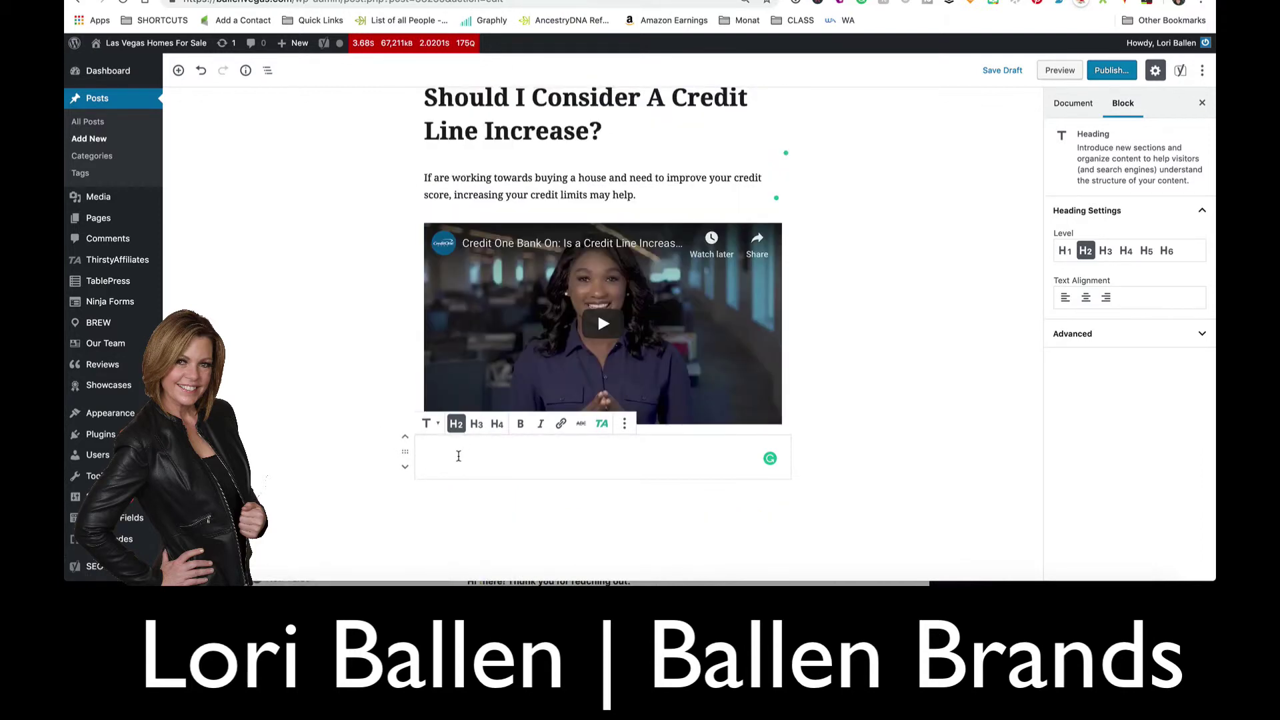
Enter "Shop For Las Vegas Homes For Sale" as the heading text above the showcase
type("SS")
key("BackSpace")
type("h")
key("BackSpace")
type("h")
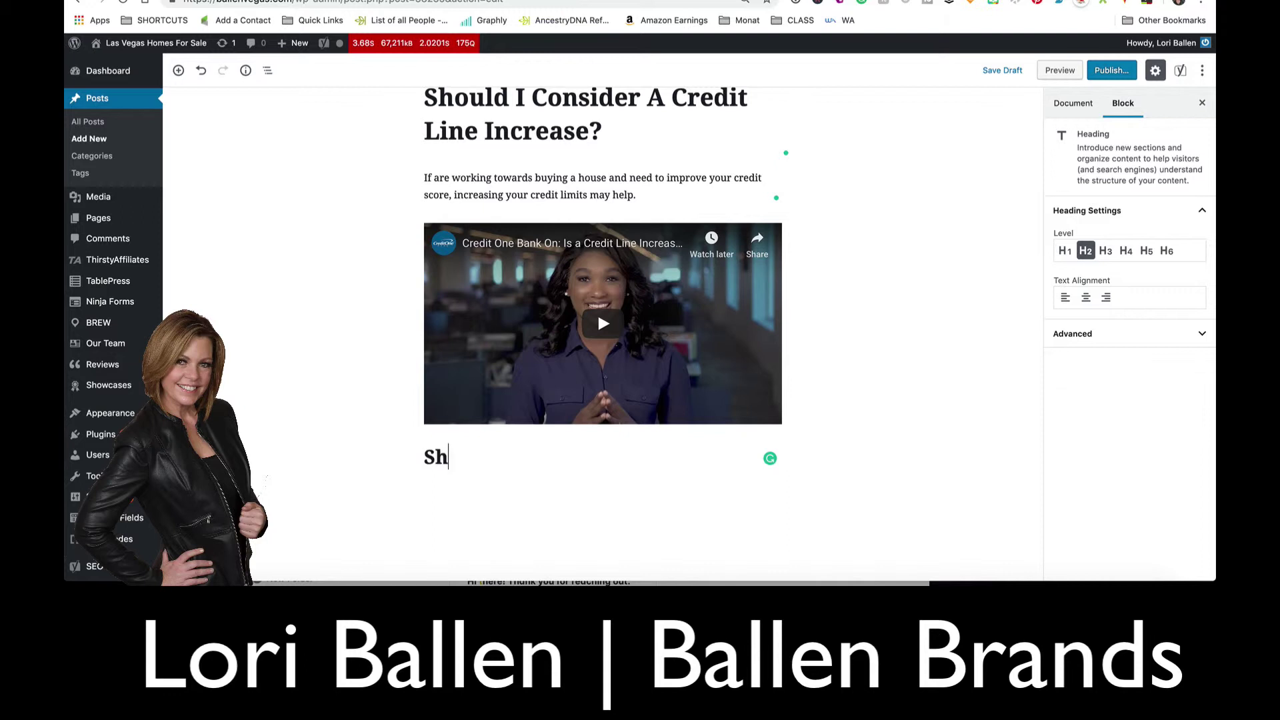
type("op For Las V")
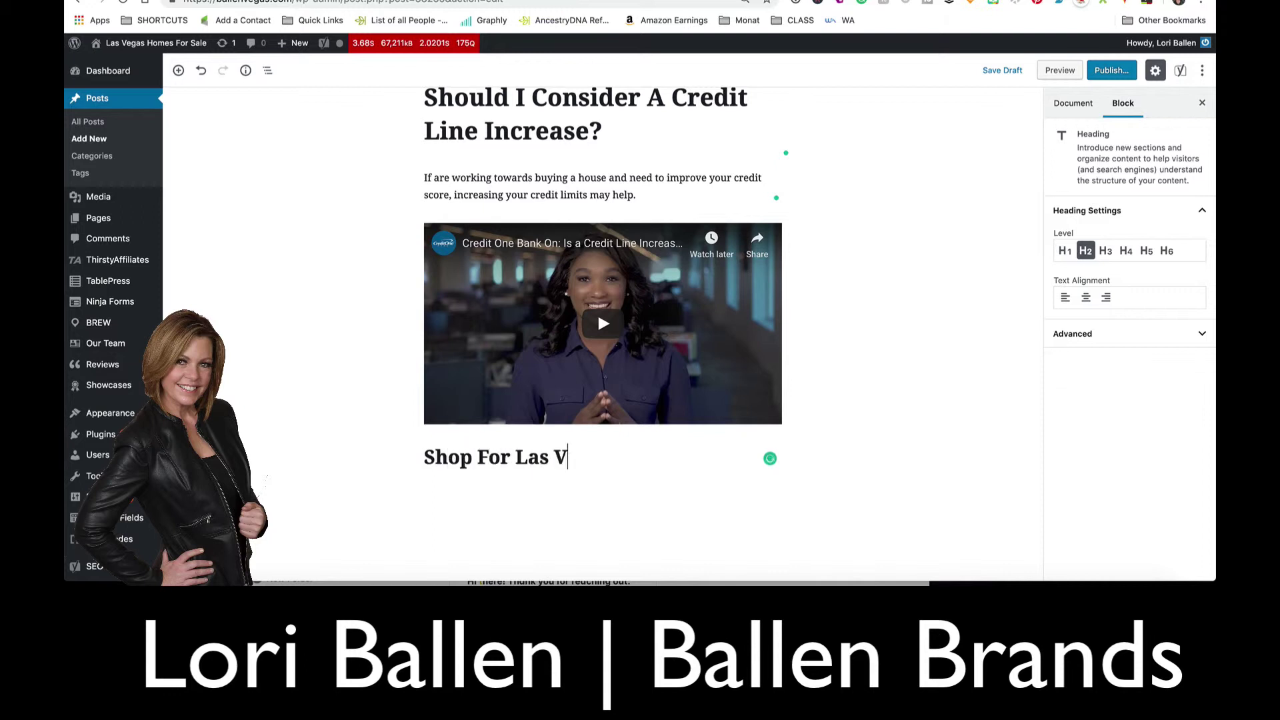
type("egas Homes For Sale")
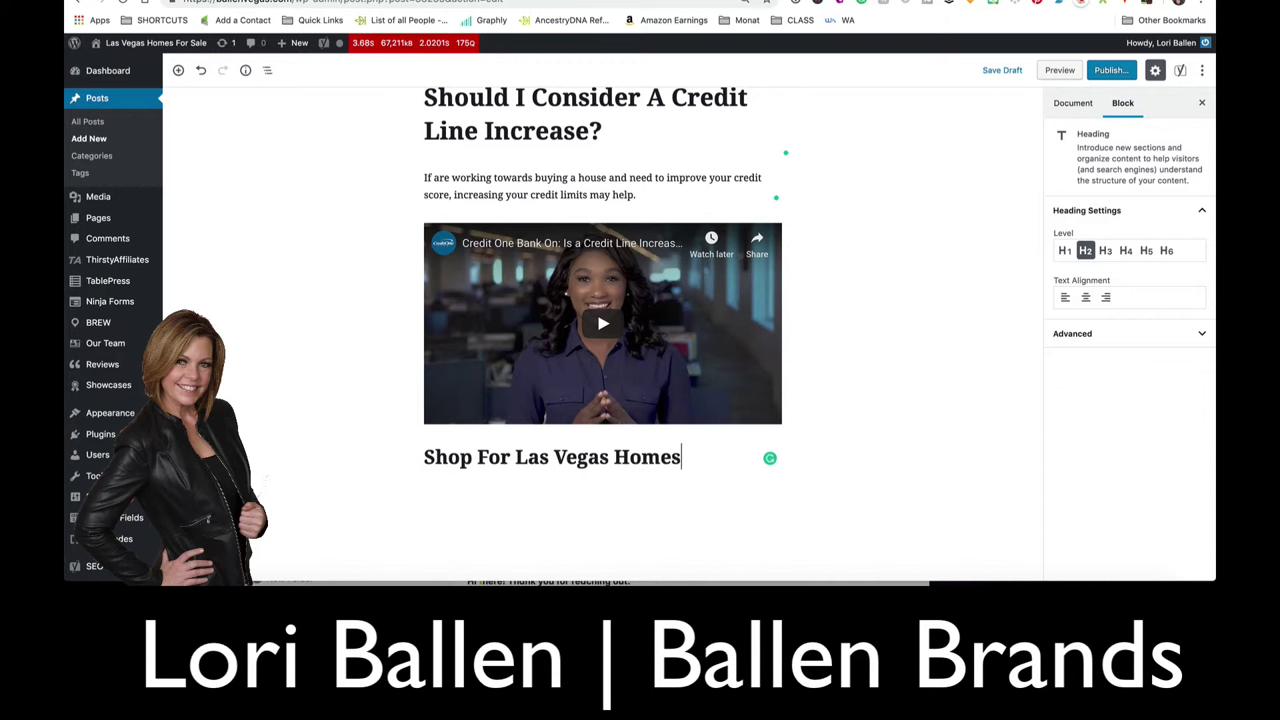
Remove the first "For" so the heading reads "Shop Las Vegas Homes For Sale"
left_click(516, 457)
key("BackSpace")
key("BackSpace")
key("BackSpace")
key("BackSpace")
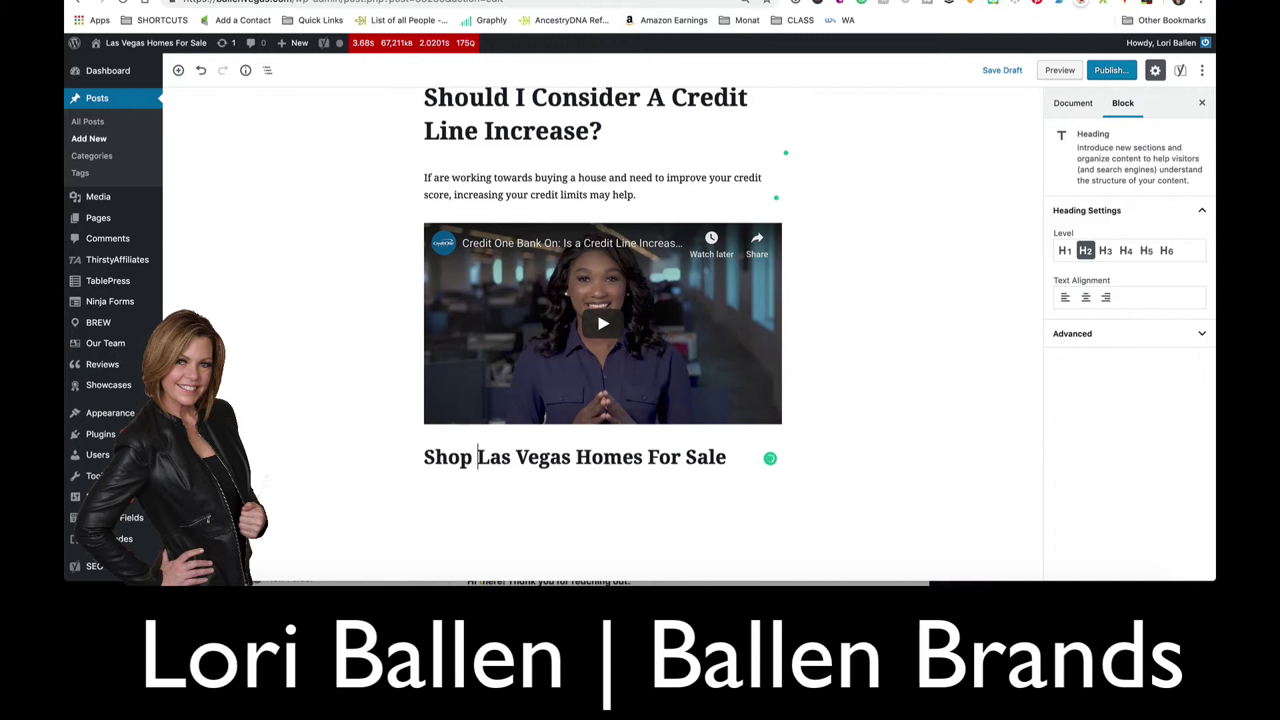
left_click(923, 282)
Preview the post and examine how the heading, property showcase and View All Results link appear on the page, then return to the editor
scroll(900, 281, "down", 5)
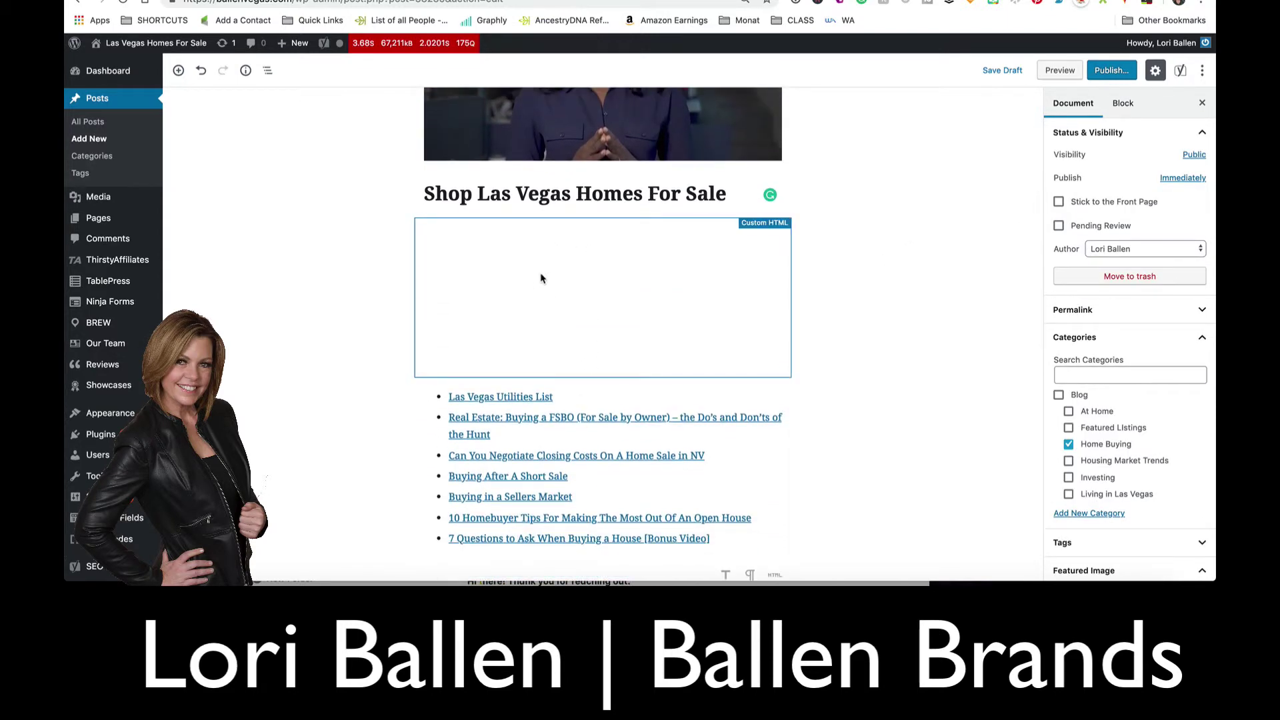
scroll(578, 300, "down", 3)
scroll(542, 279, "up", 5)
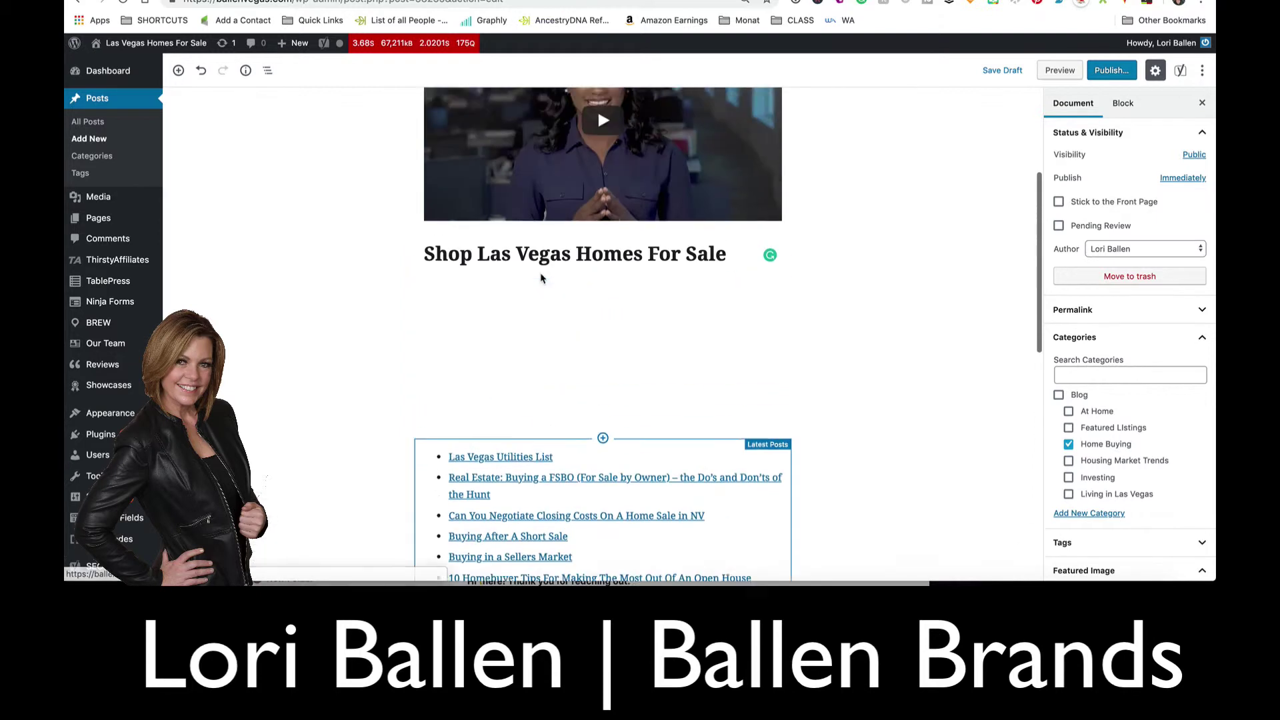
left_click(1061, 70)
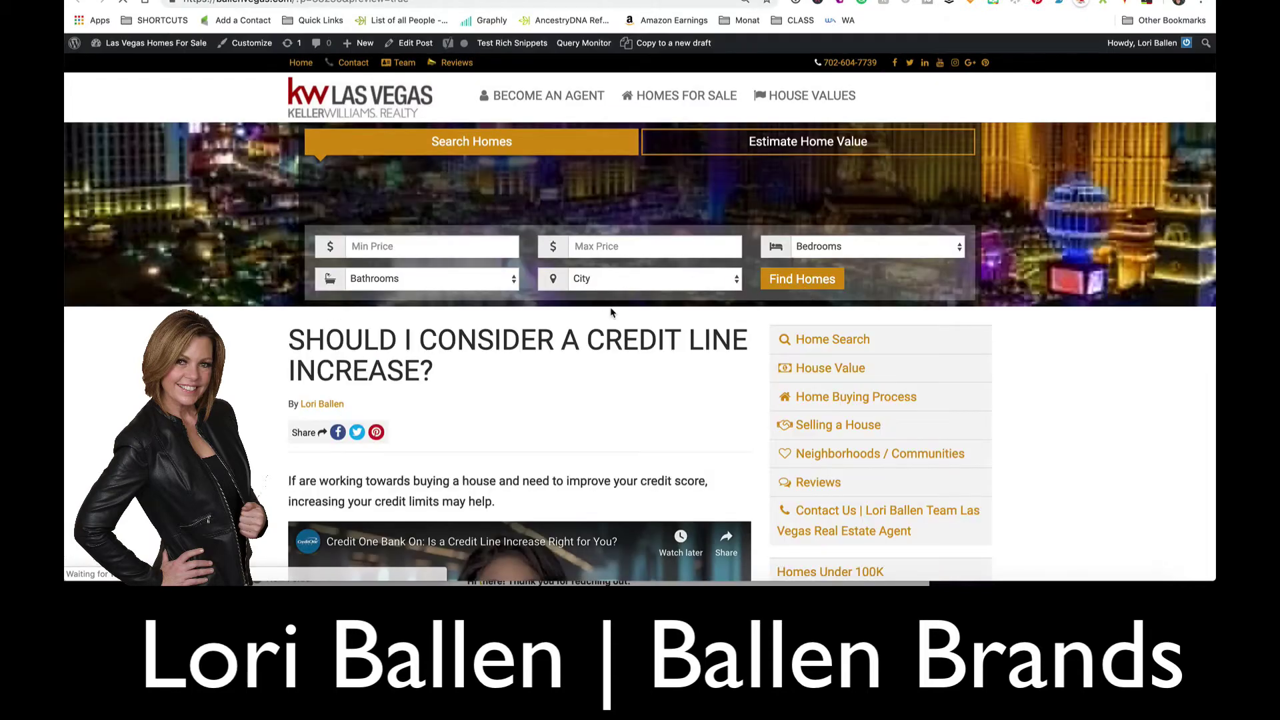
scroll(610, 312, "down", 10)
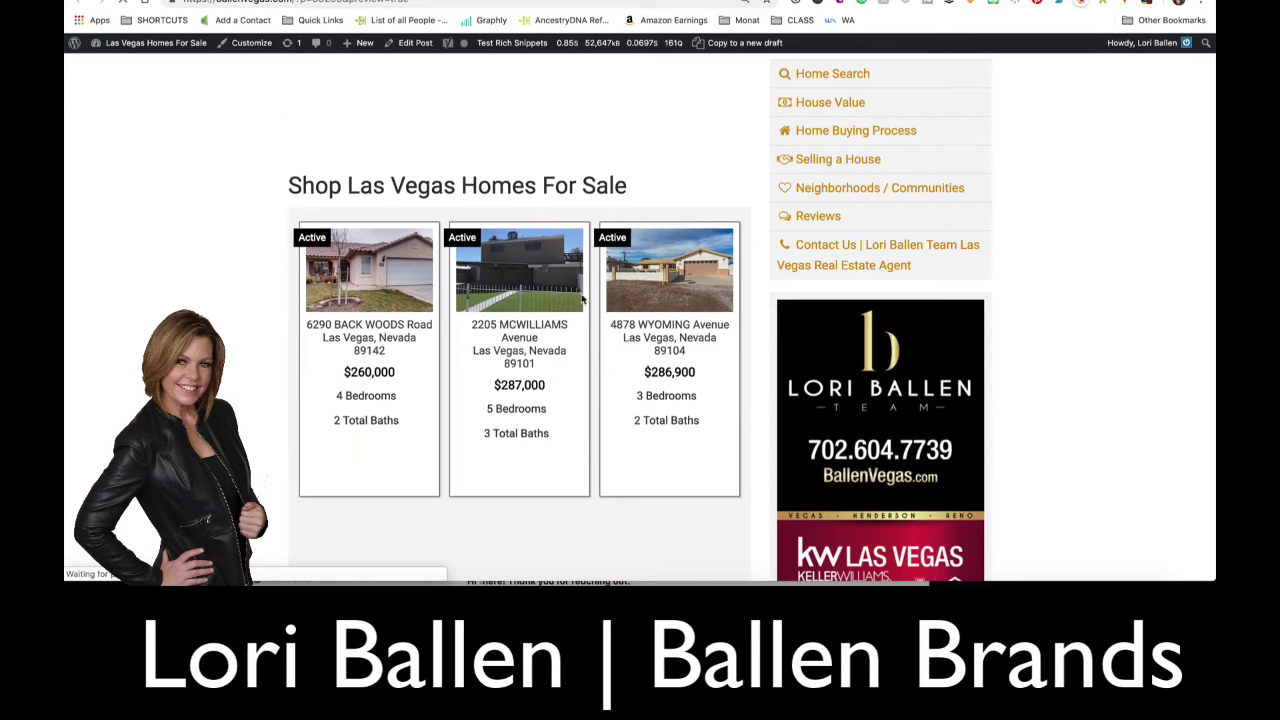
scroll(490, 347, "down", 3)
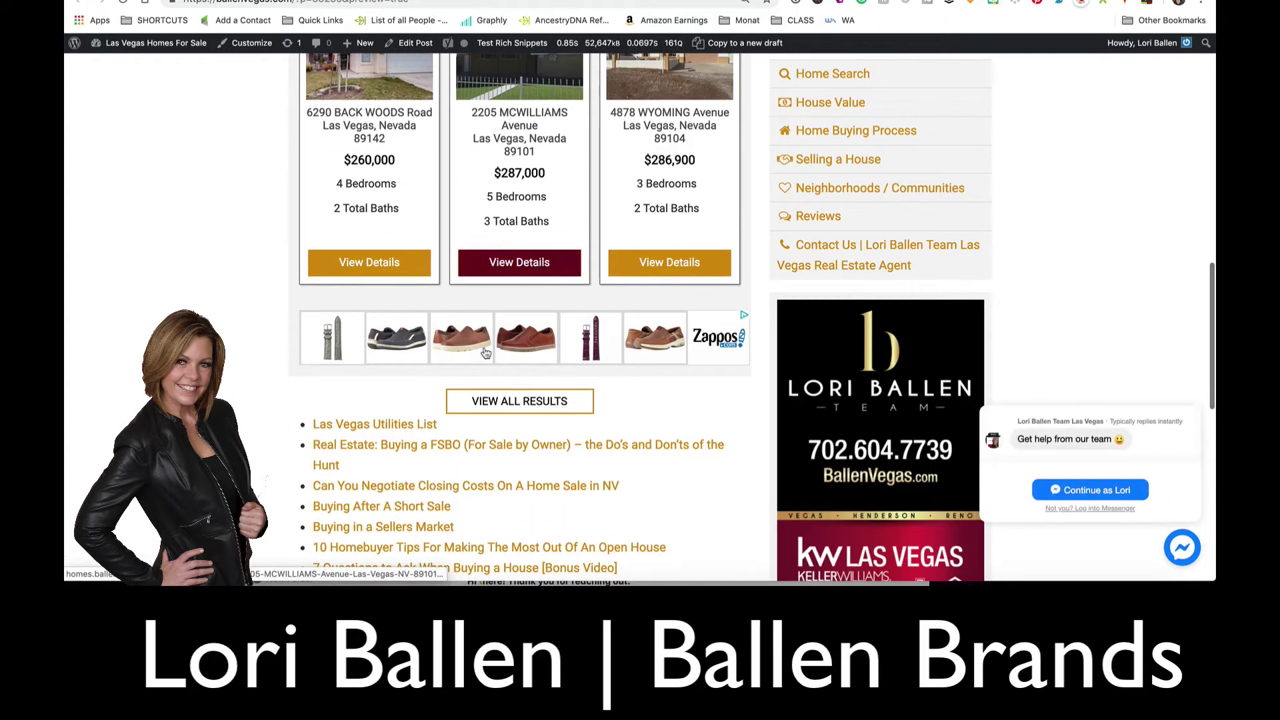
scroll(485, 353, "up", 4)
scroll(484, 353, "down", 3)
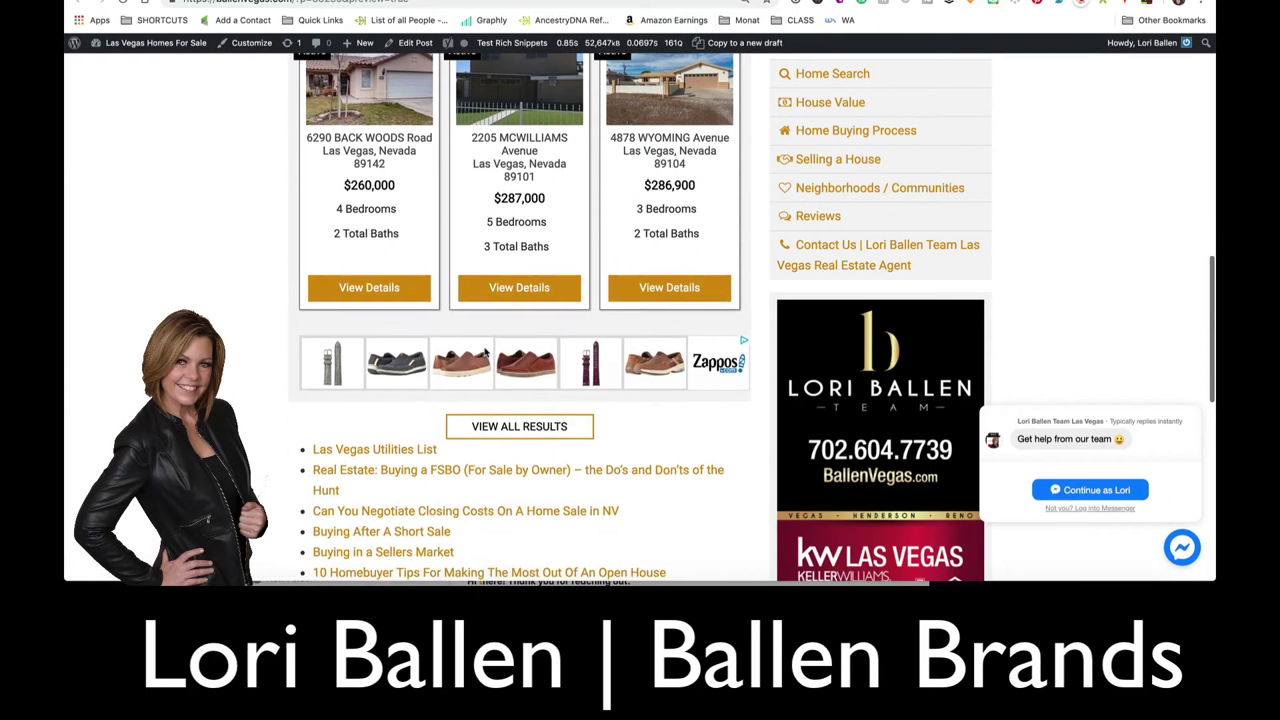
scroll(485, 353, "down", 4)
scroll(485, 352, "up", 8)
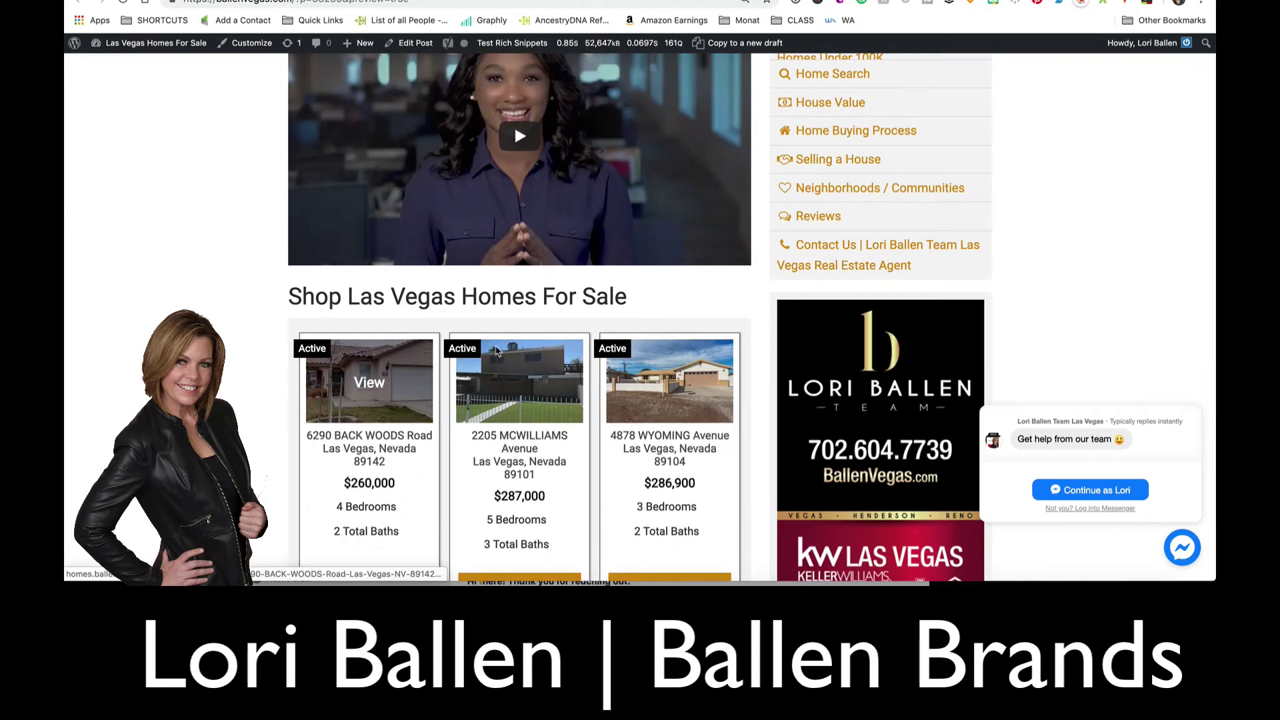
scroll(660, 413, "down", 1)
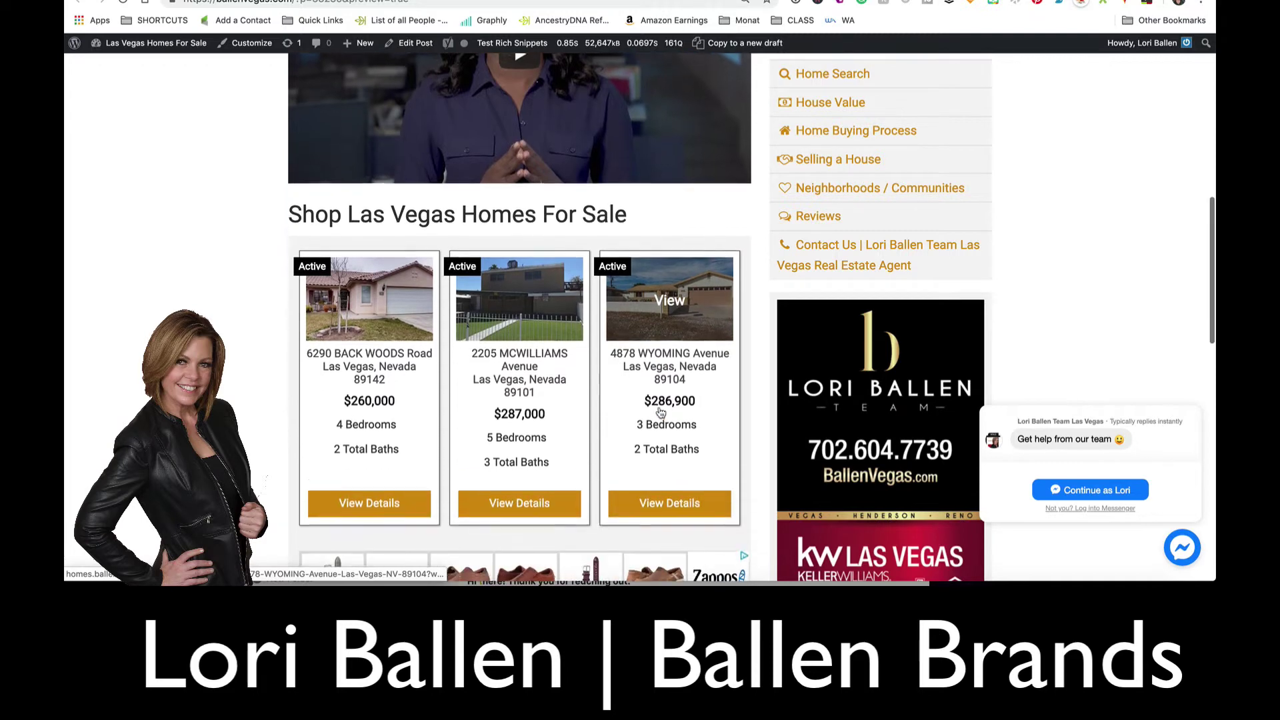
scroll(640, 408, "up", 1)
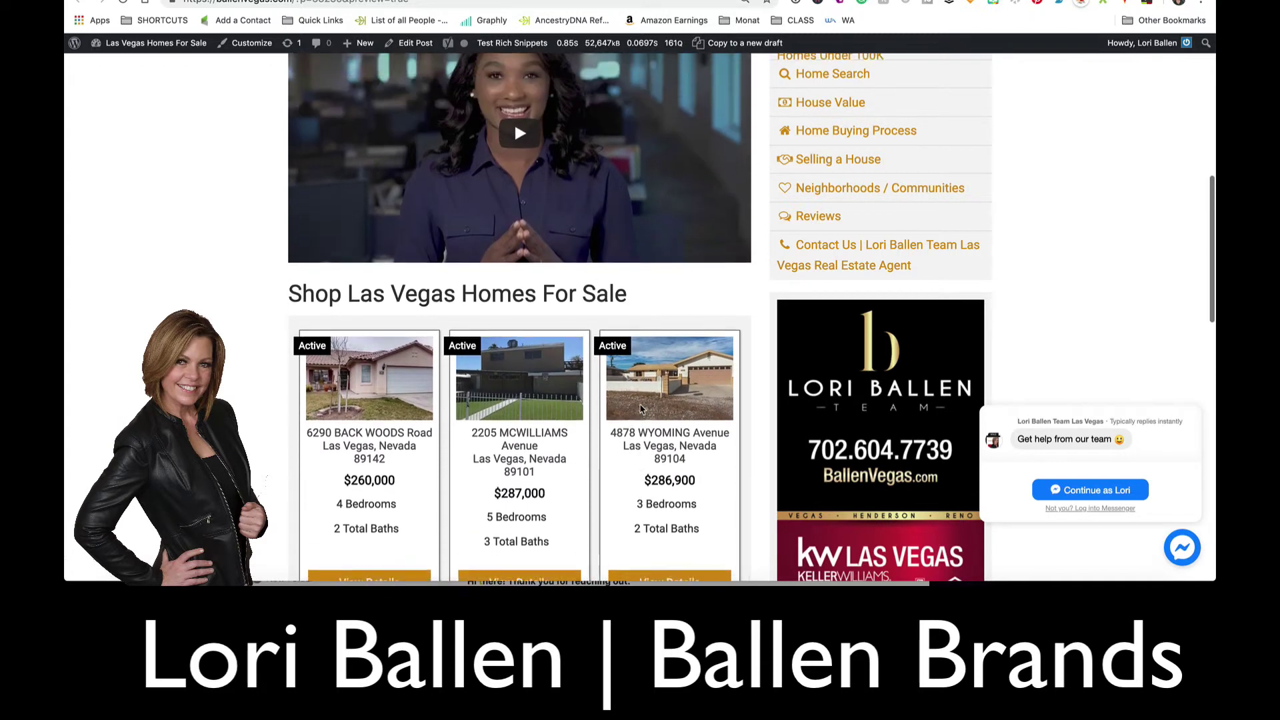
scroll(640, 408, "down", 4)
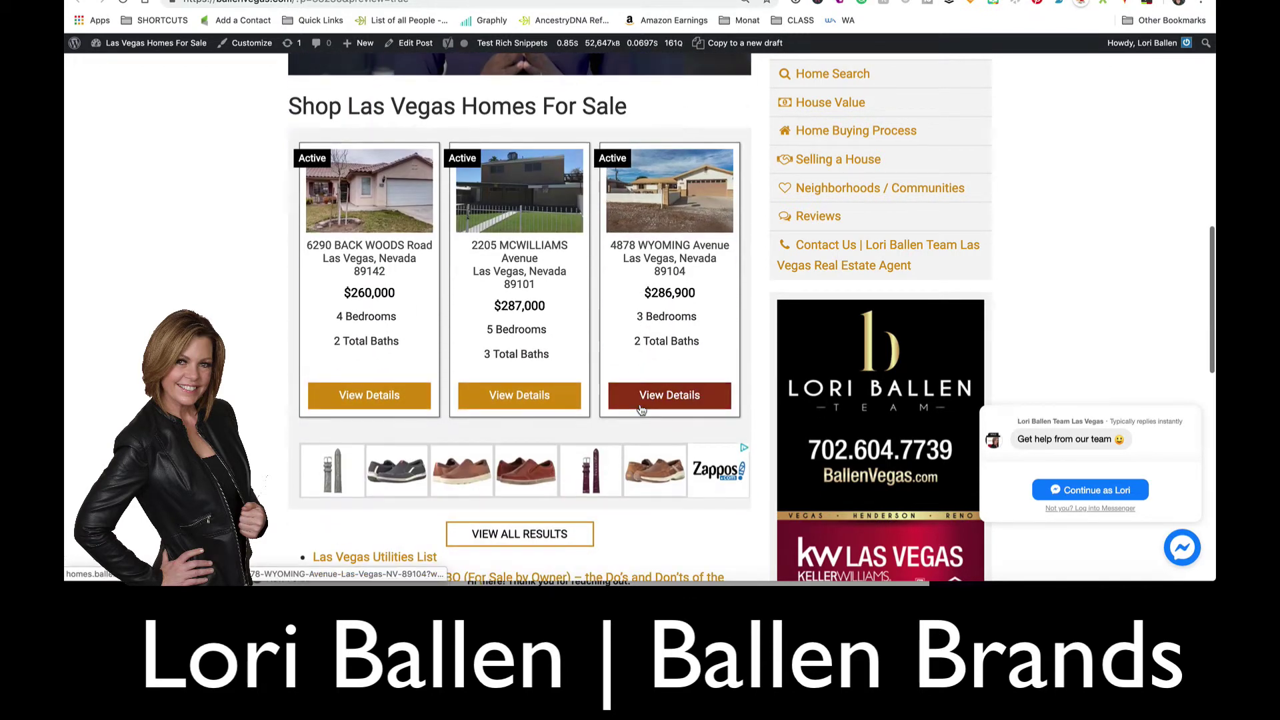
scroll(640, 409, "down", 1)
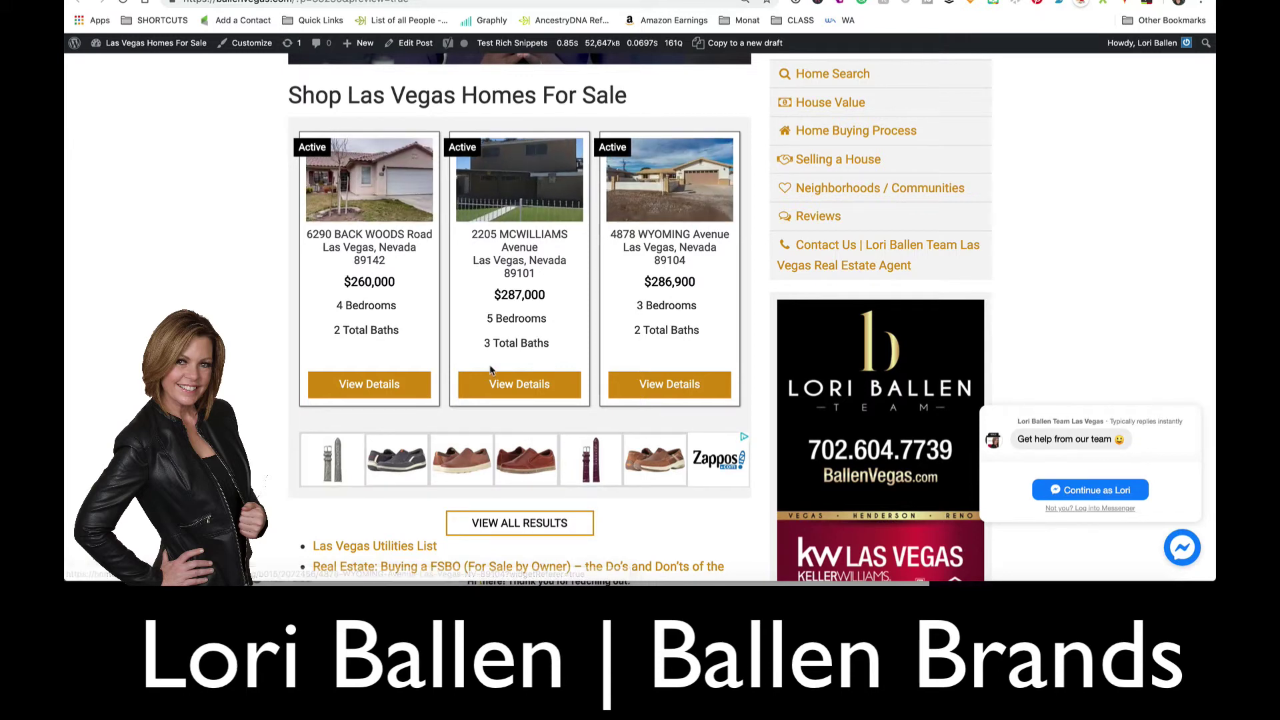
scroll(254, 261, "down", 2)
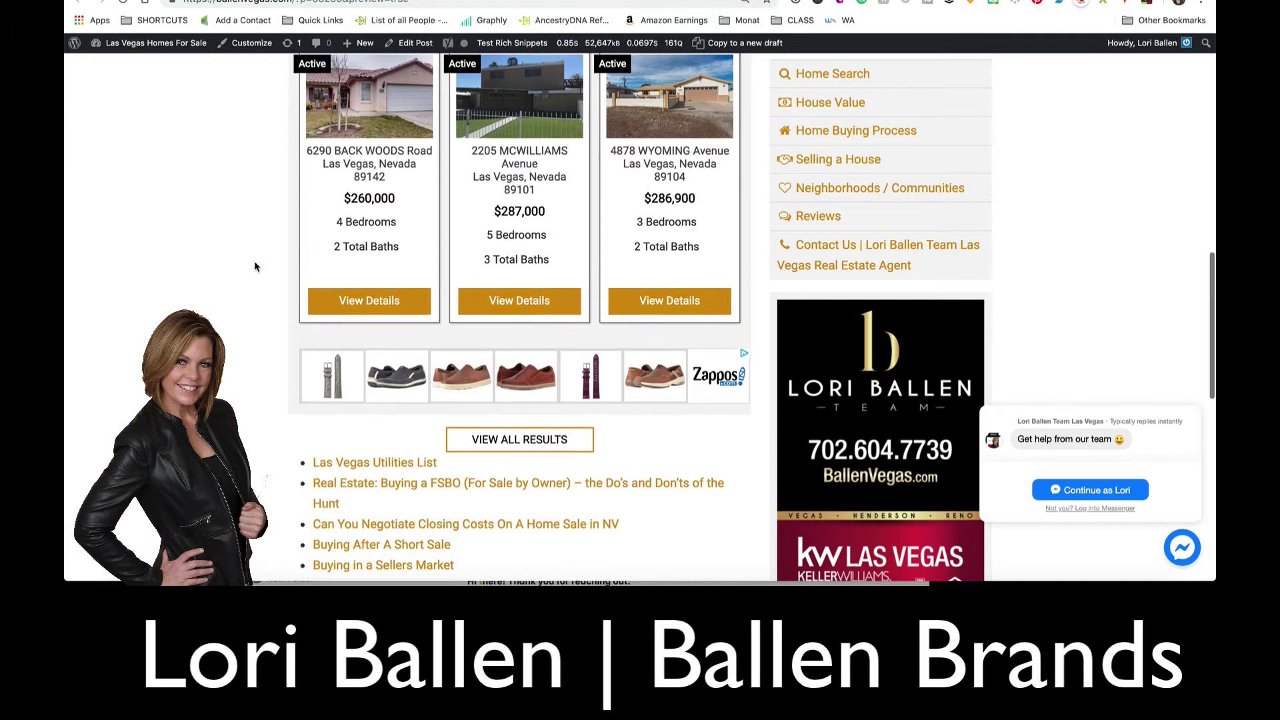
scroll(254, 261, "up", 2)
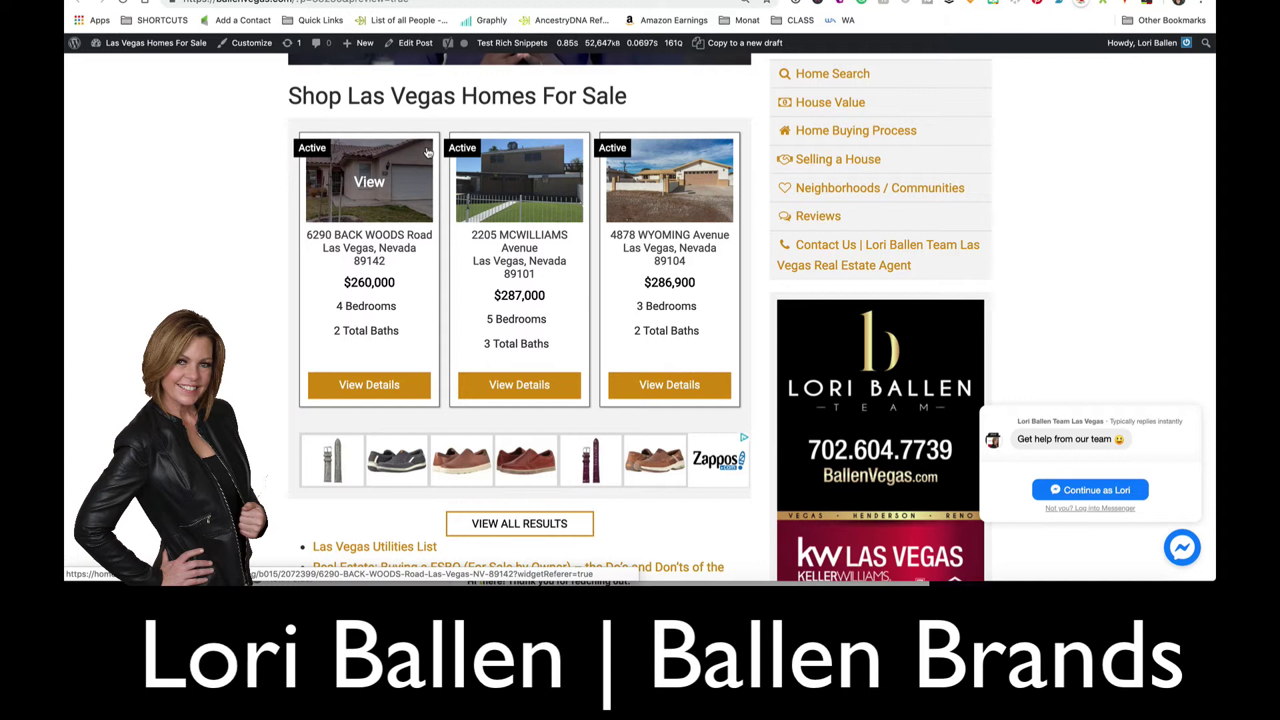
scroll(459, 336, "up", 8)
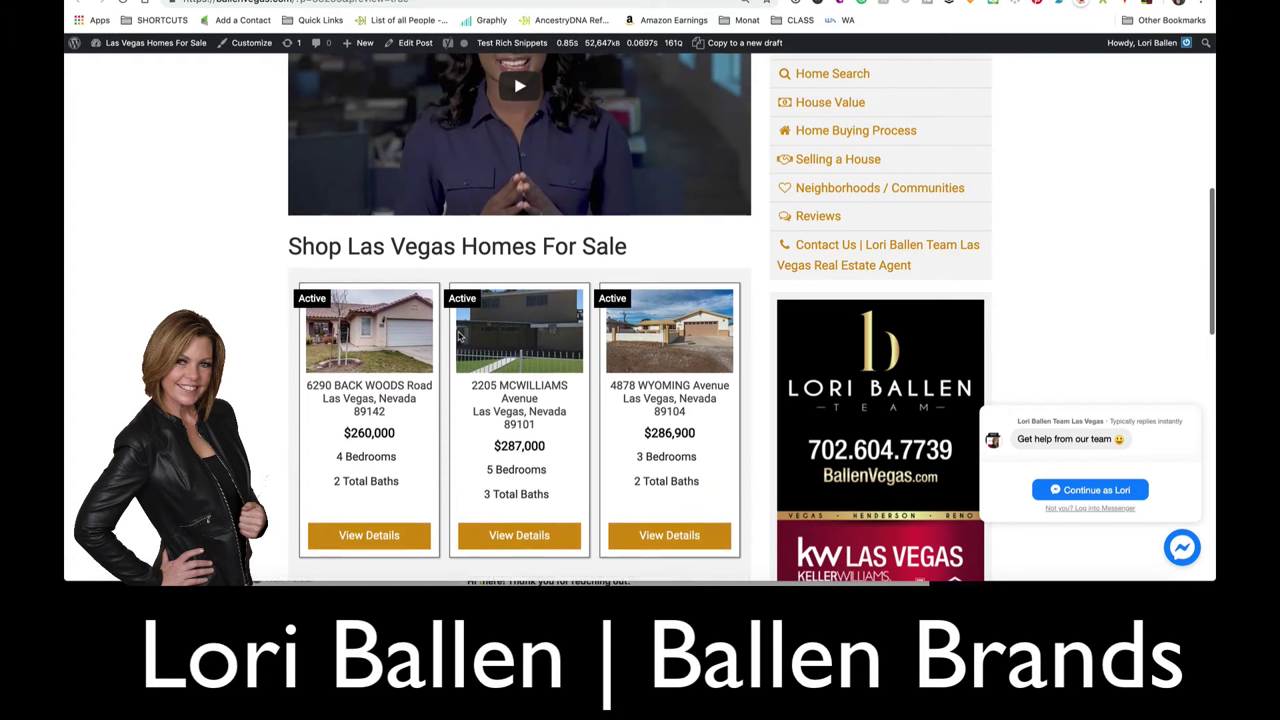
scroll(459, 337, "down", 2)
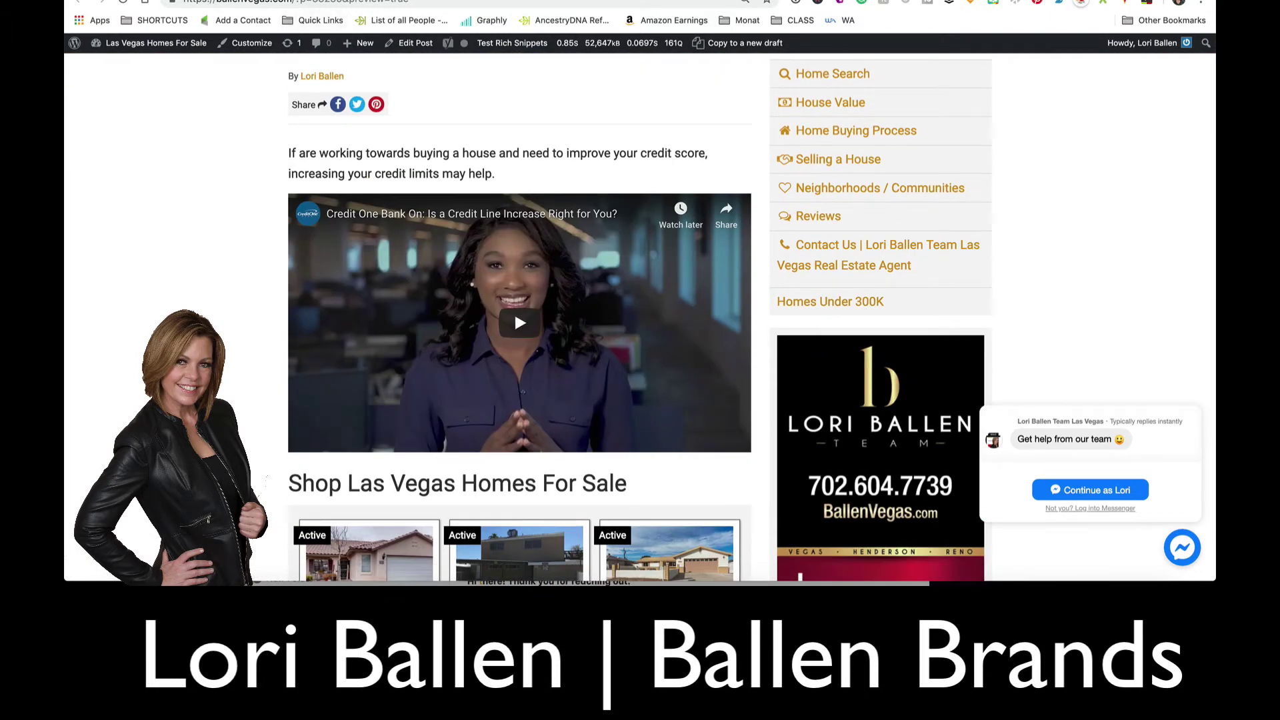
key("super+w")
Add the Custom HTML showcase block below the heading to the reusable blocks
scroll(473, 348, "down", 3)
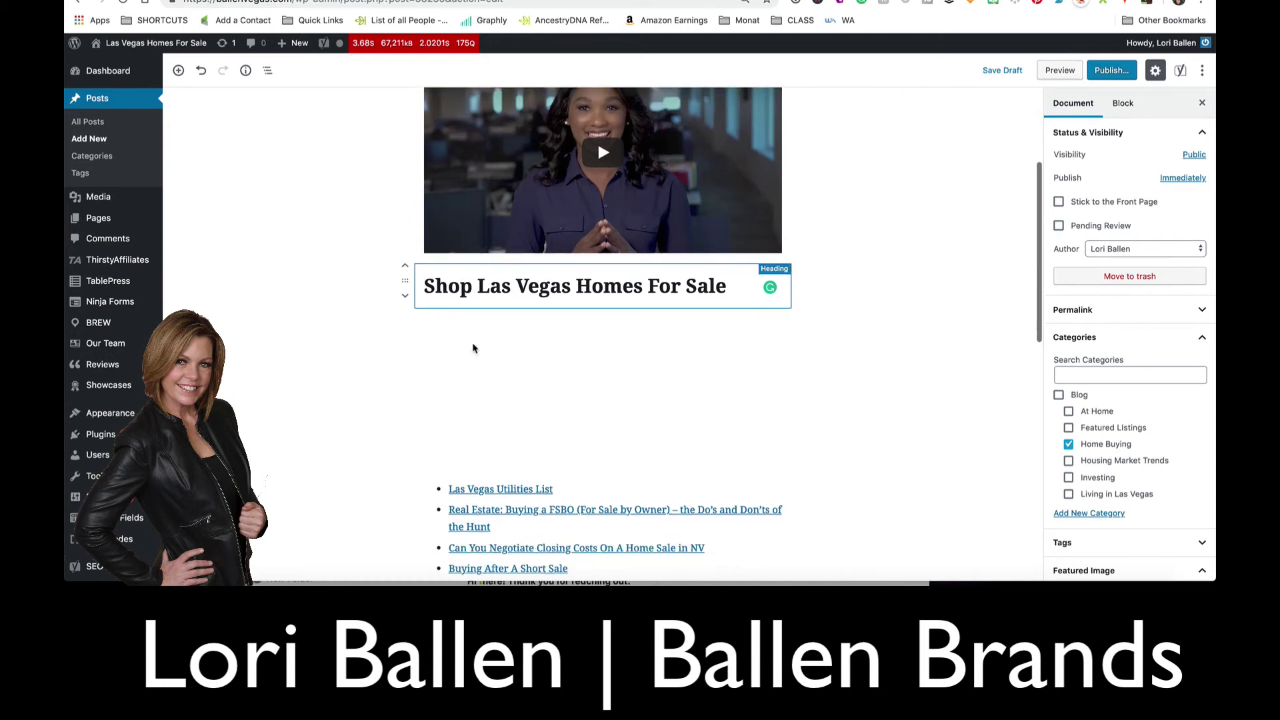
left_click(766, 337)
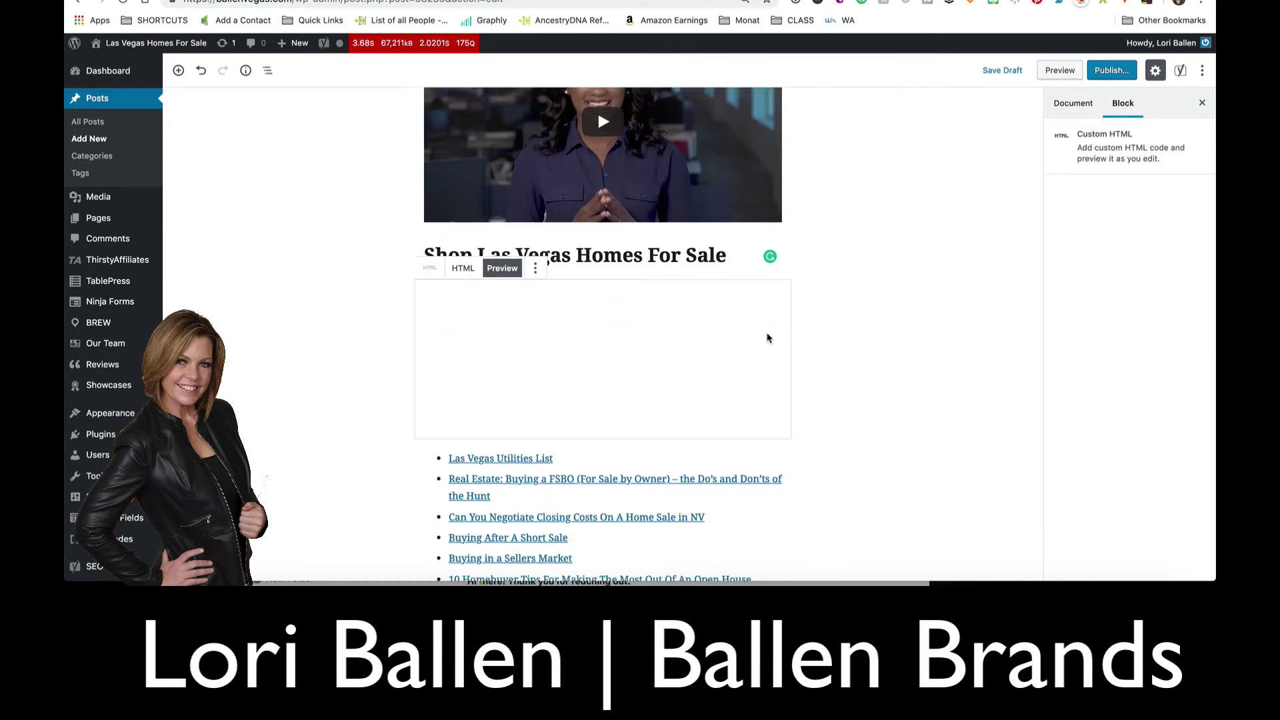
left_click(535, 268)
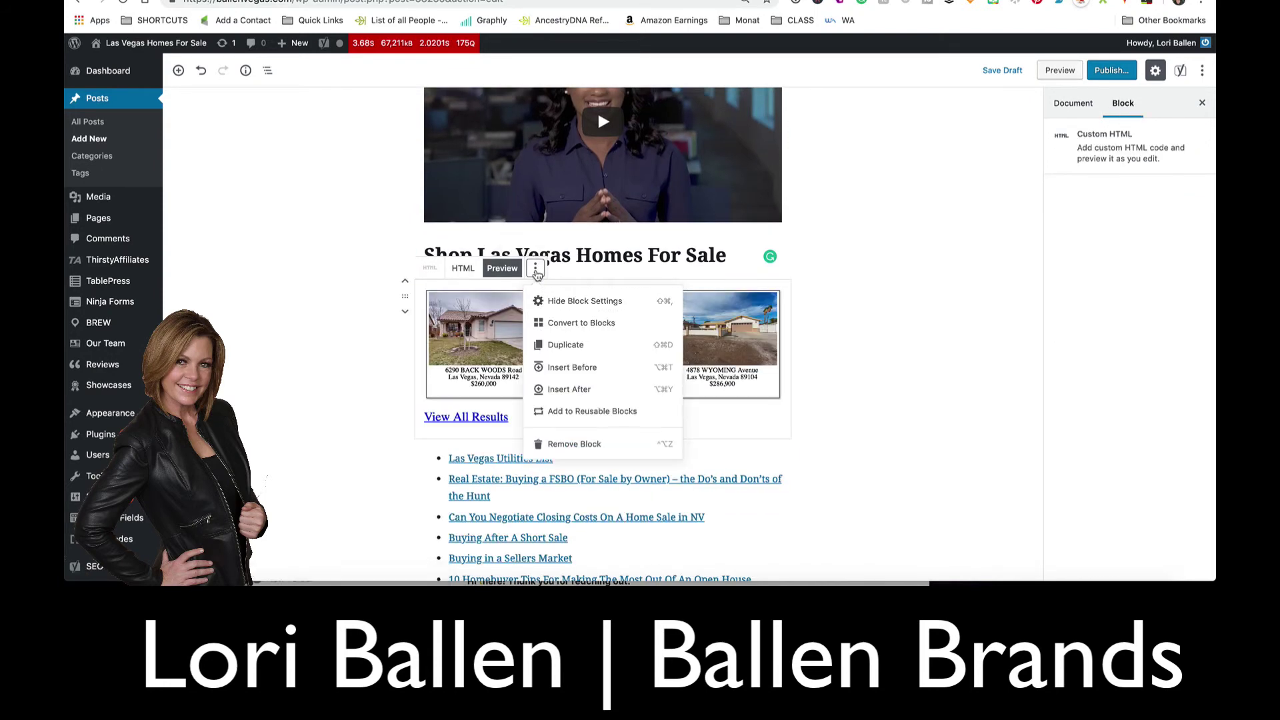
left_click(615, 412)
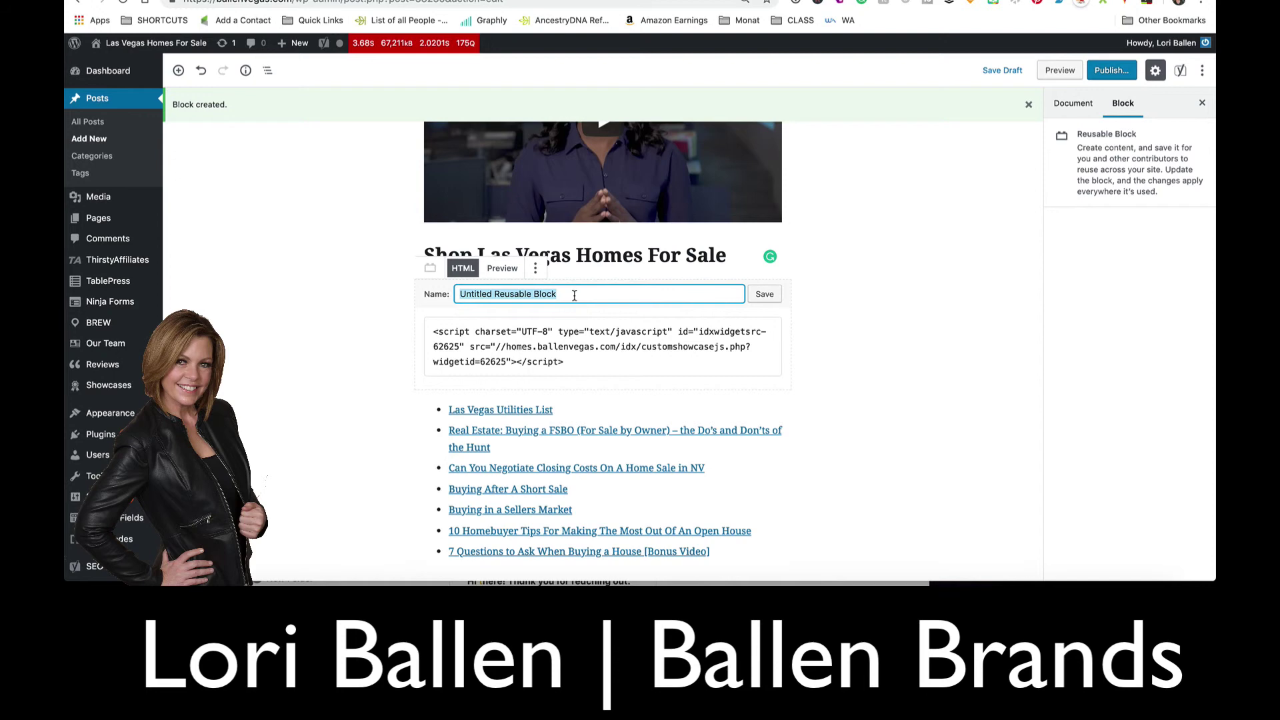
Name the new reusable block "Starter Homes IDX" and save it
type("Starter Homes IDX")
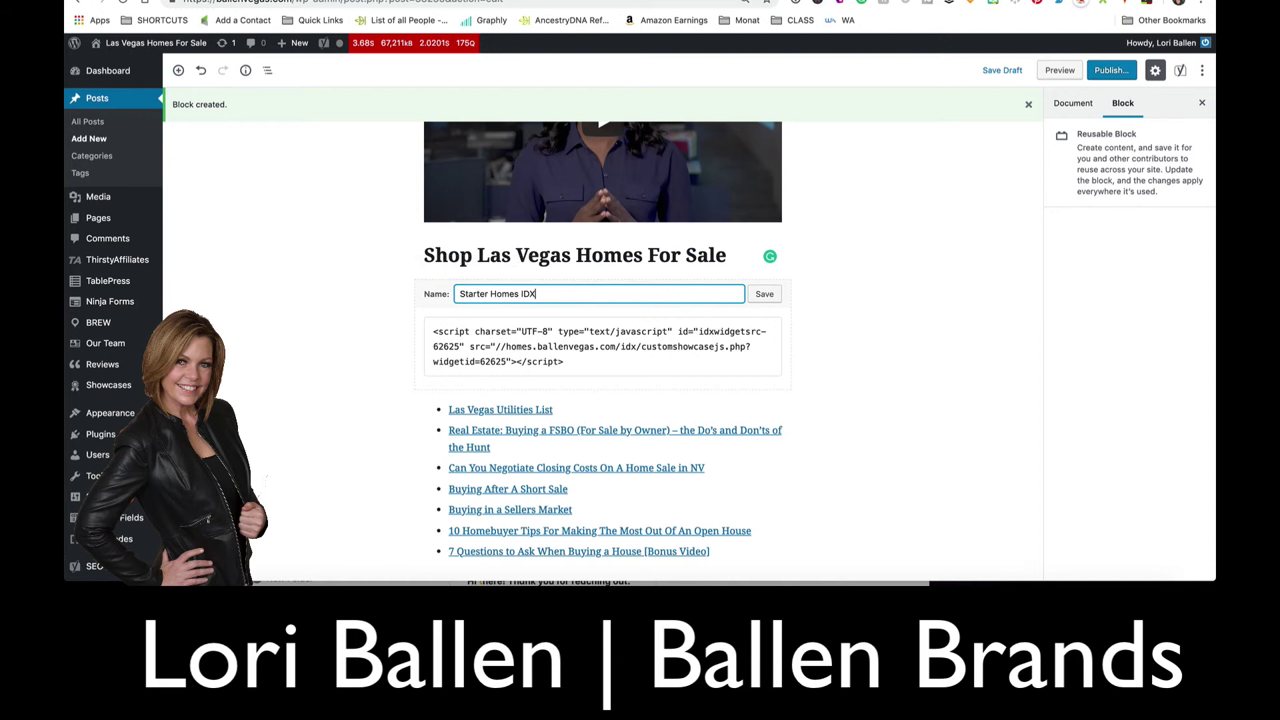
left_click(765, 294)
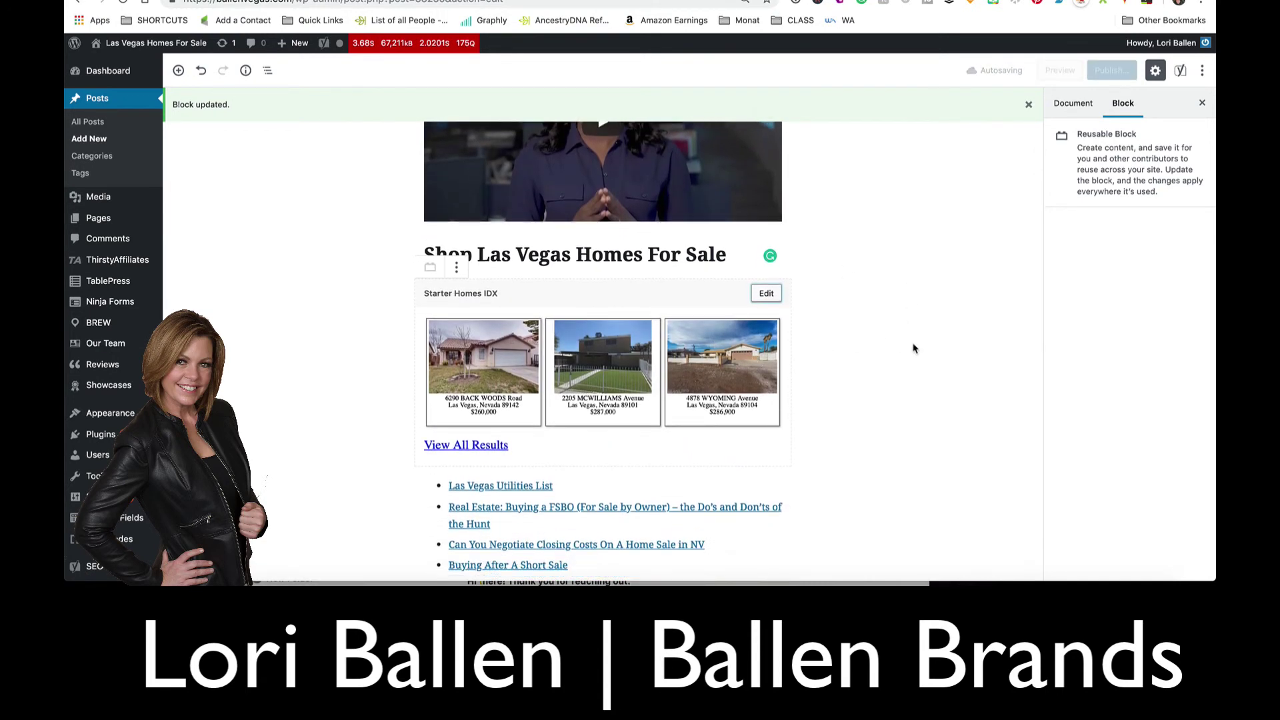
Insert a second copy of the Starter Homes IDX reusable block below the existing showcase and remove the duplicate from the post
scroll(911, 346, "down", 1)
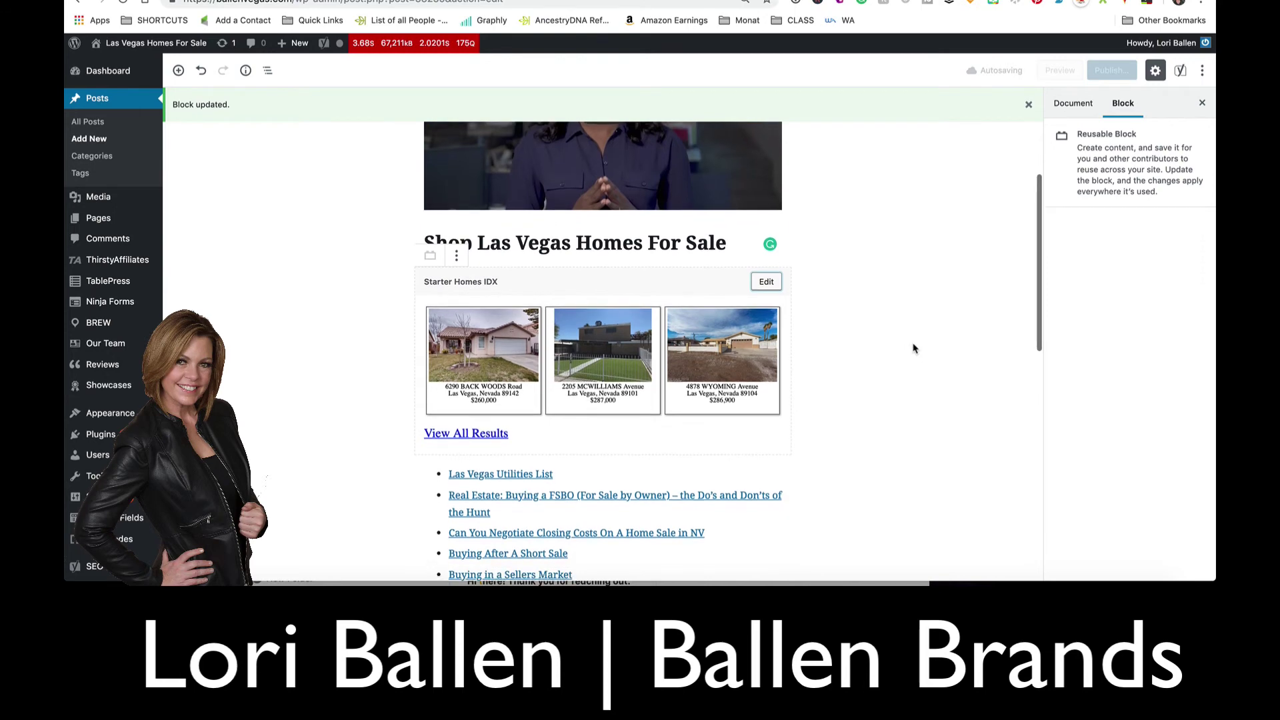
left_click(178, 71)
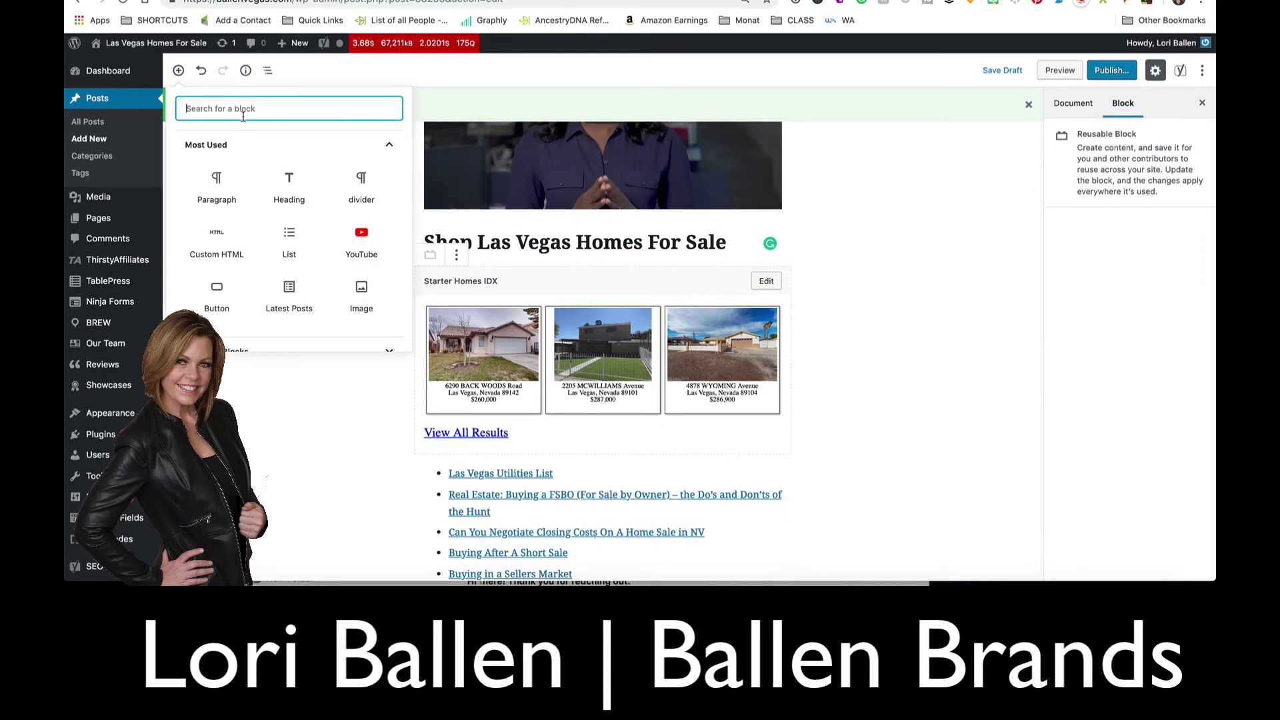
scroll(272, 269, "down", 5)
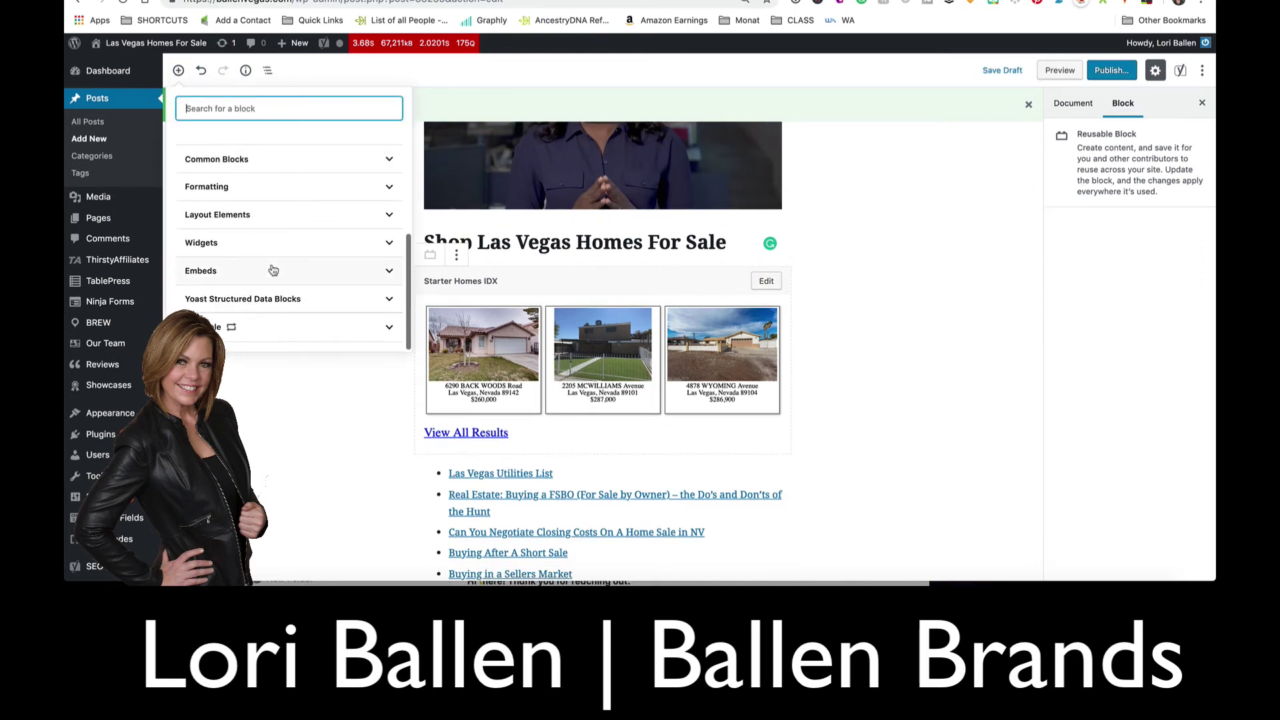
left_click(229, 330)
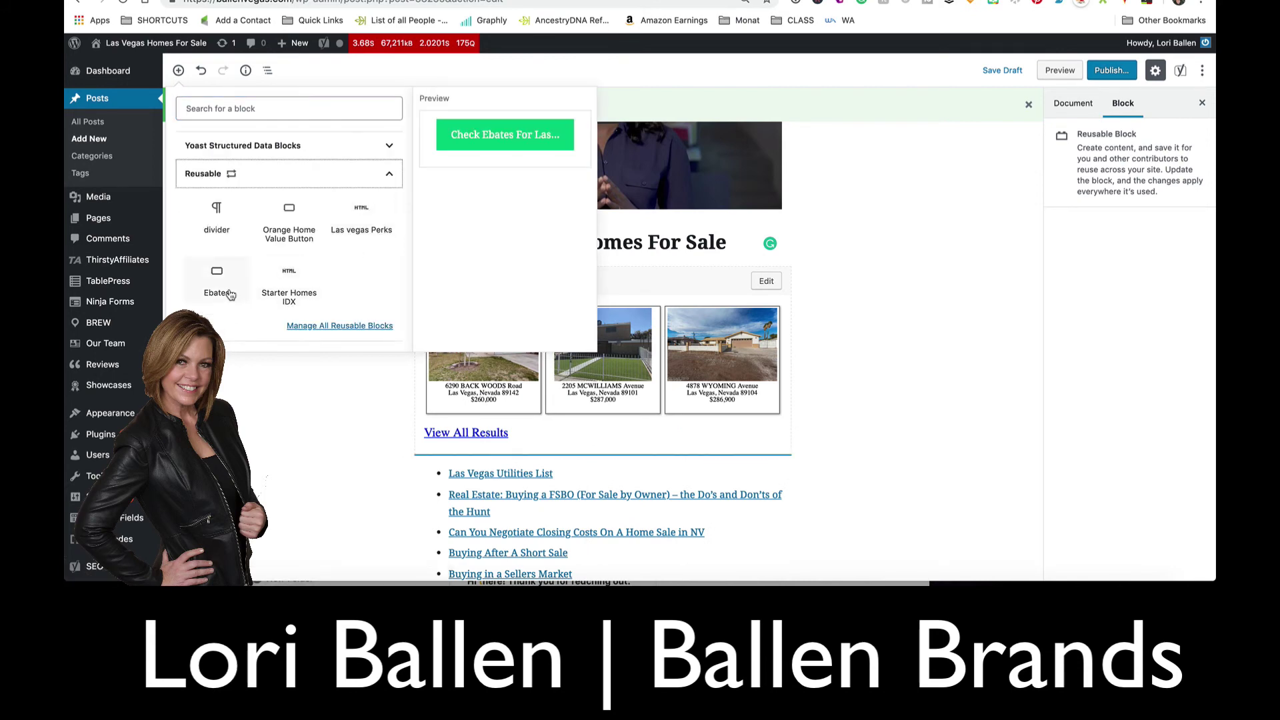
left_click(301, 288)
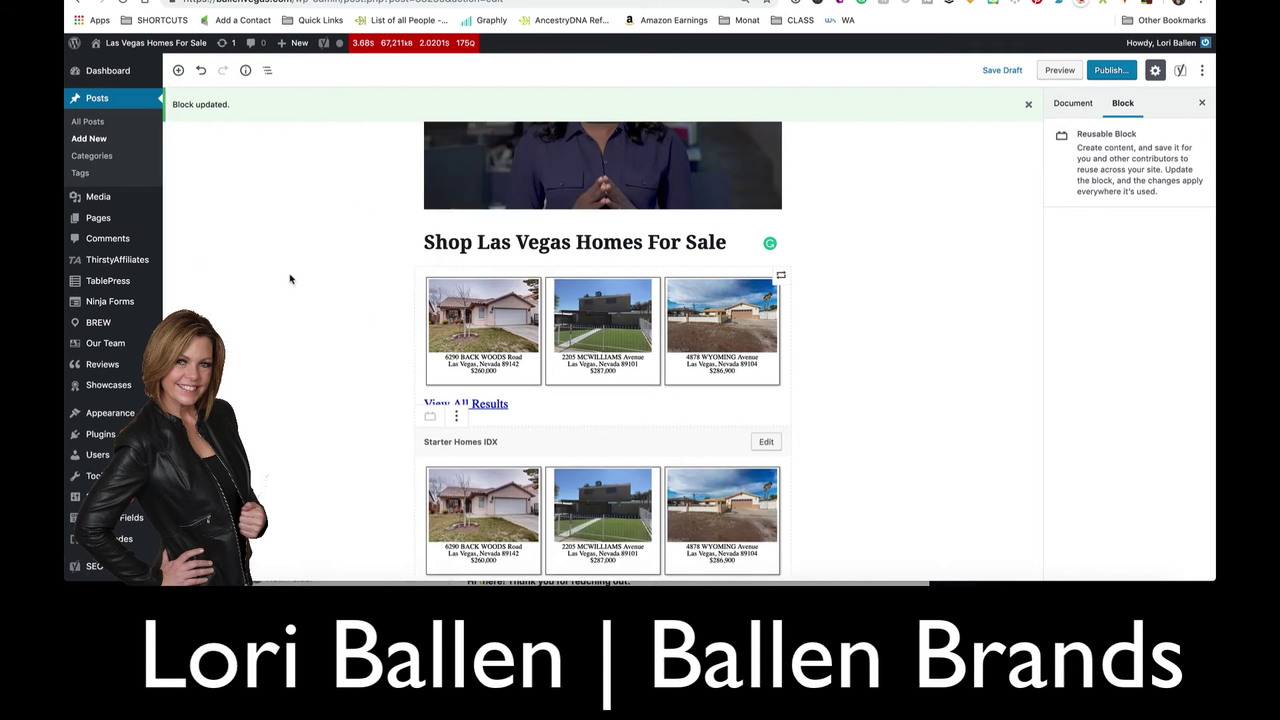
left_click(456, 416)
left_click(495, 388)
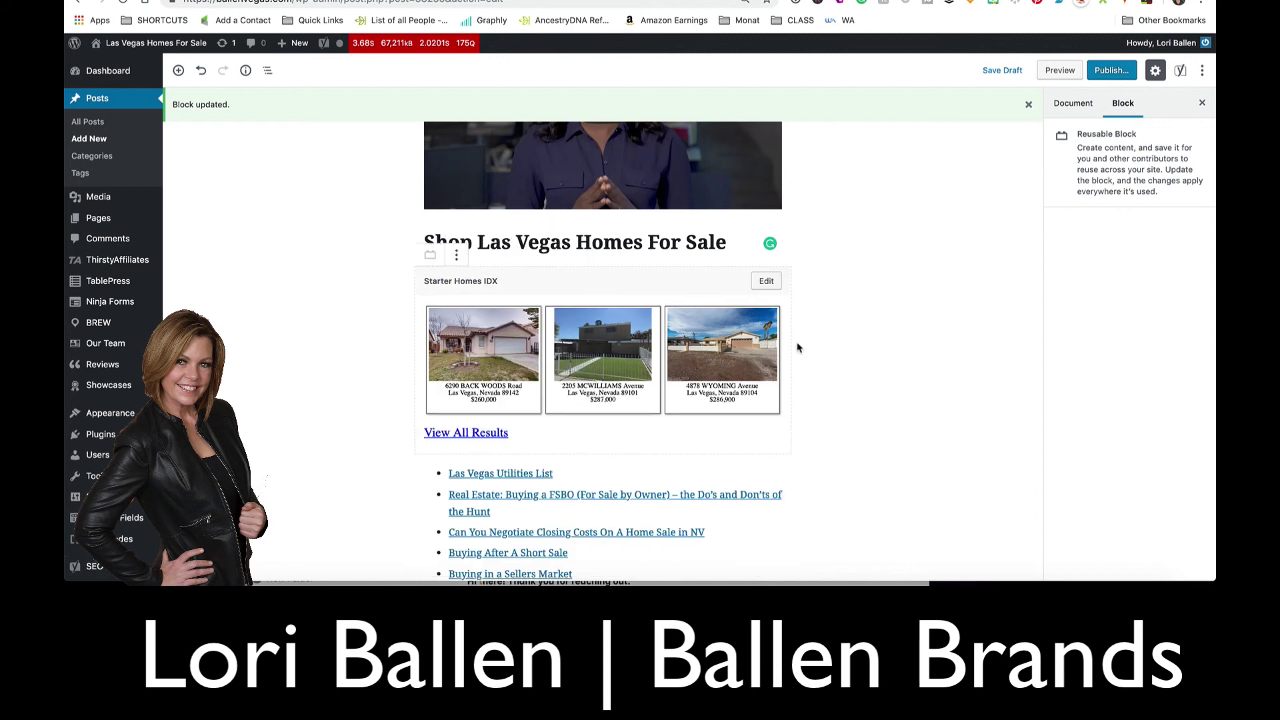
scroll(838, 334, "up", 3)
scroll(839, 335, "up", 1)
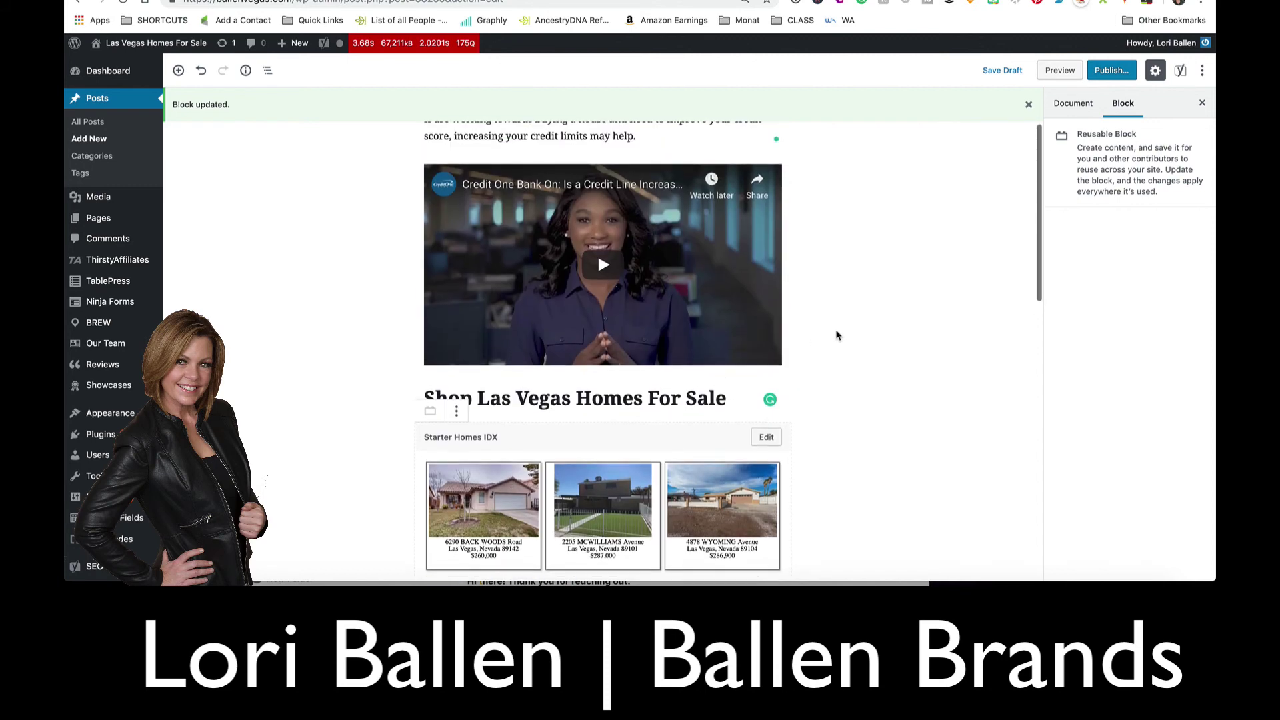
scroll(839, 336, "down", 5)
scroll(838, 335, "up", 6)
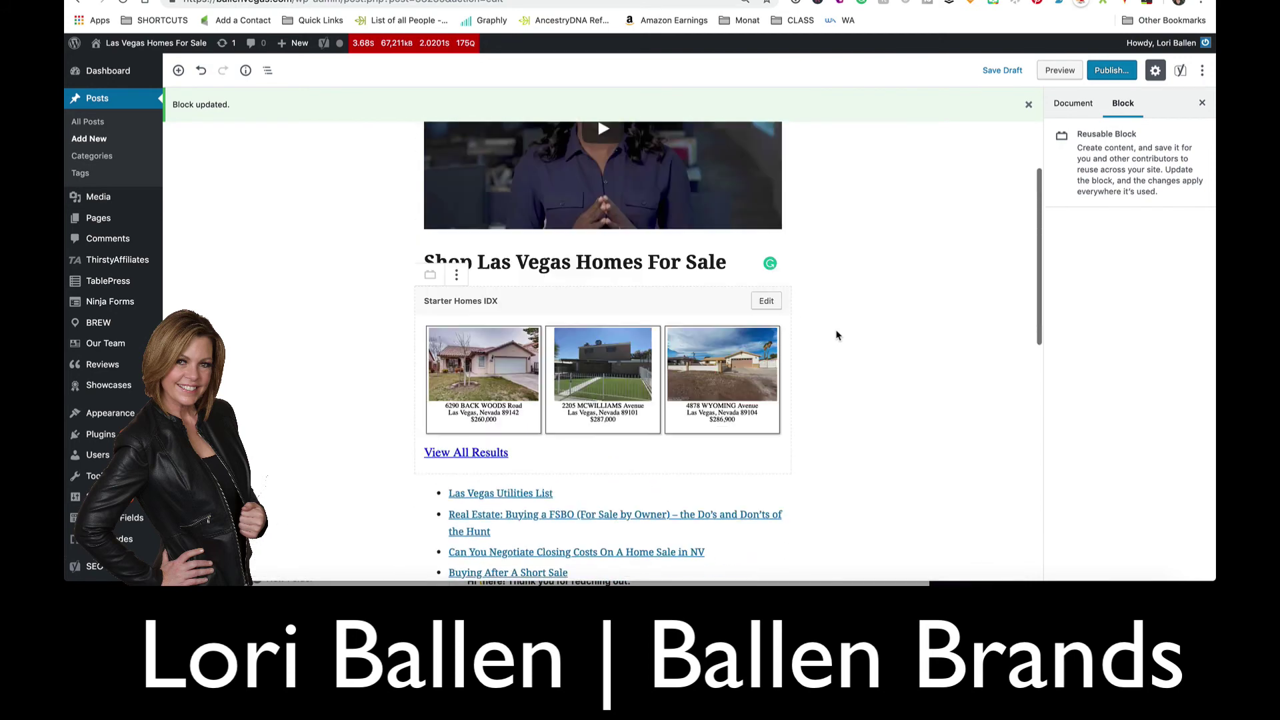
scroll(838, 335, "down", 1)
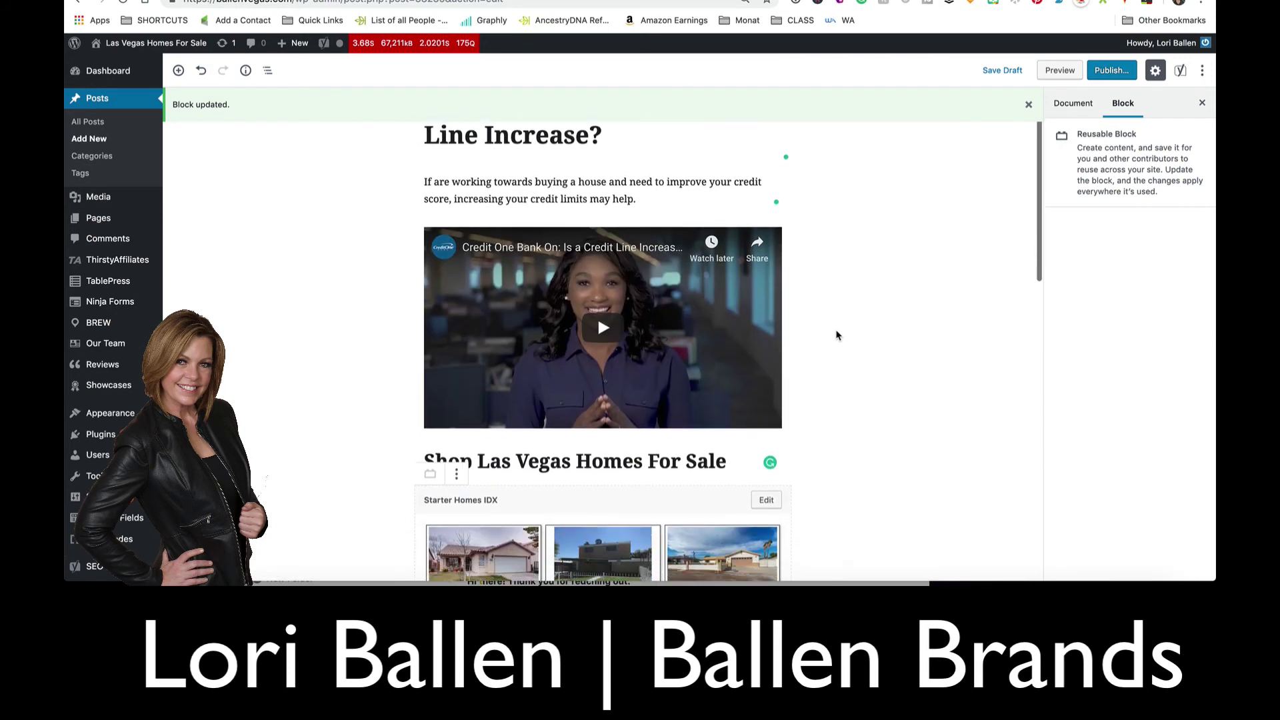